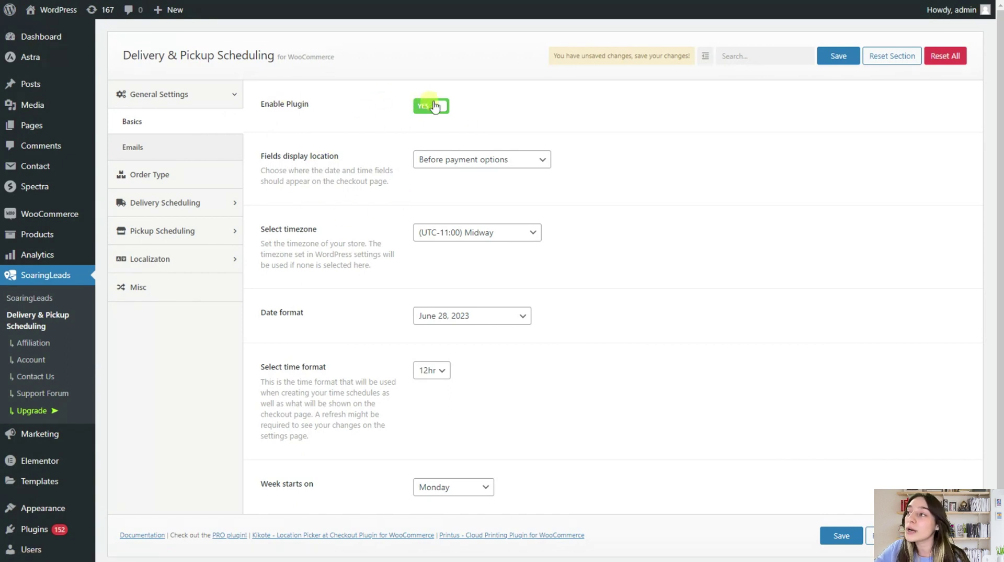
Step: Set the display location of the checkout date and time fields to Before payment options
{"action": "scroll", "coordinate": [411, 192], "scroll_direction": "down", "scroll_amount": 1}
{"action": "scroll", "coordinate": [410, 181], "scroll_direction": "up", "scroll_amount": 1}
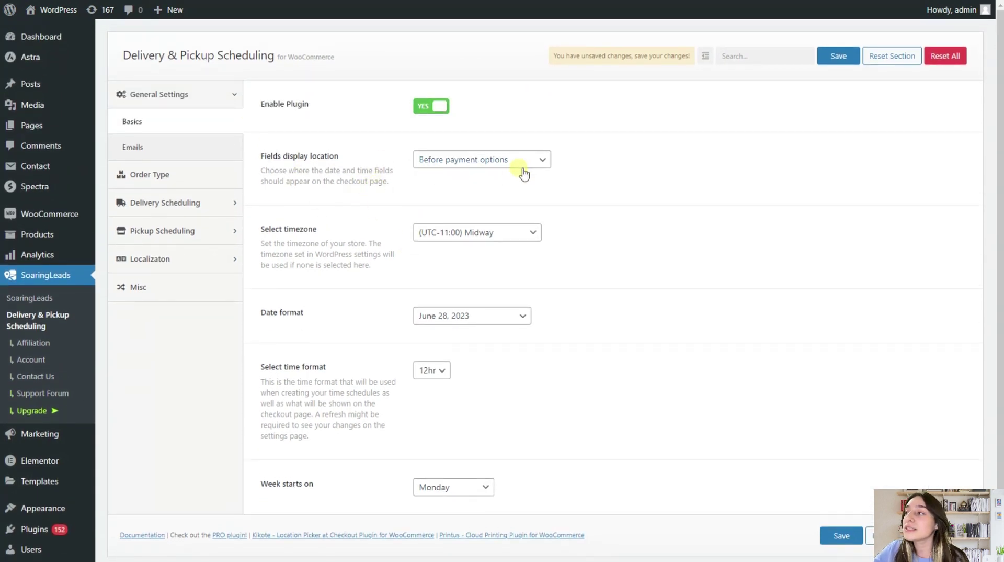
{"action": "left_click", "coordinate": [481, 167]}
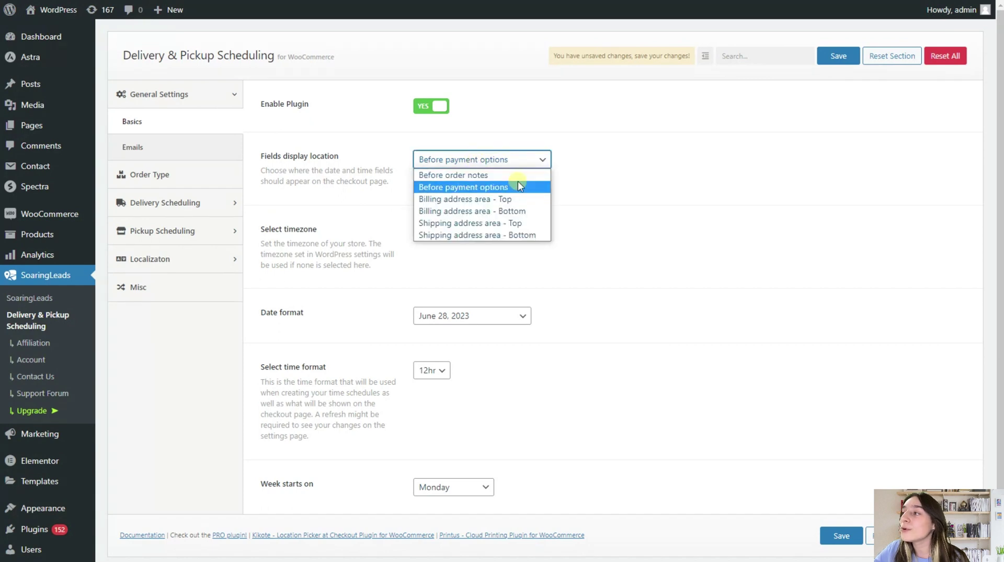
{"action": "left_click", "coordinate": [463, 187]}
{"action": "scroll", "coordinate": [336, 193], "scroll_direction": "down", "scroll_amount": 1}
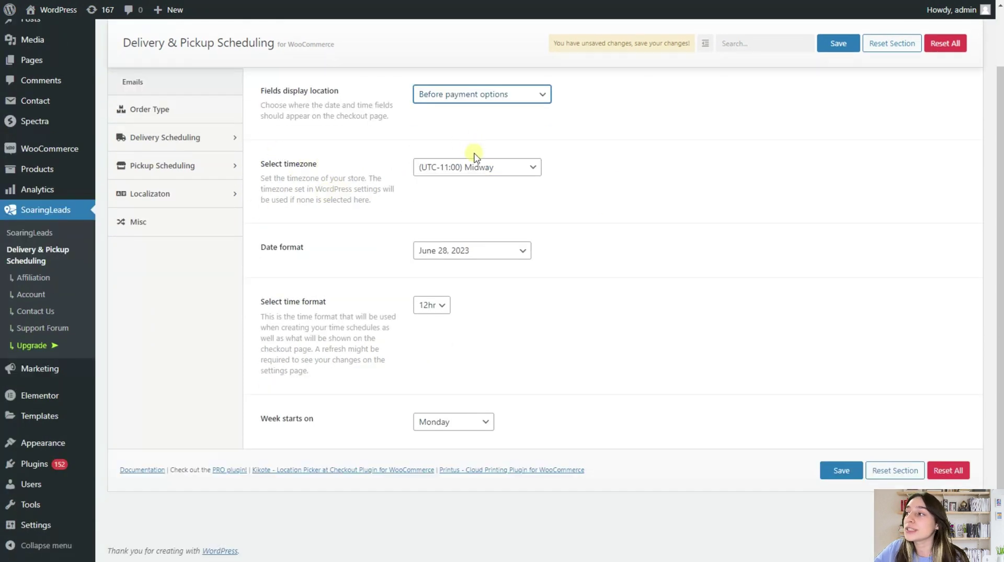
Step: Examine the available choices for timezone, date format, time format and first day of the week in the basic settings
{"action": "left_click", "coordinate": [476, 166]}
{"action": "left_click", "coordinate": [479, 169]}
{"action": "left_click", "coordinate": [434, 252]}
{"action": "left_click", "coordinate": [463, 256]}
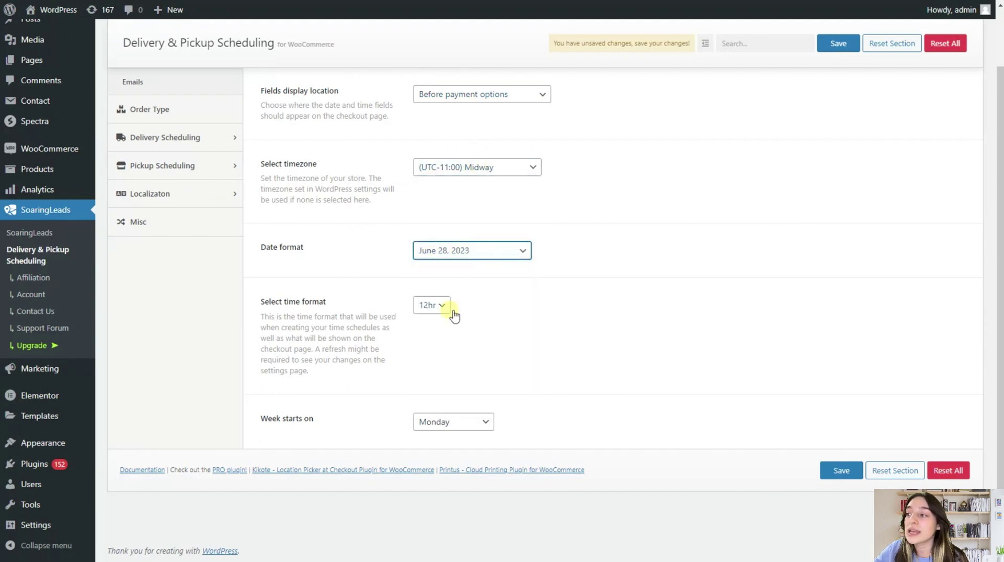
{"action": "left_click", "coordinate": [444, 306]}
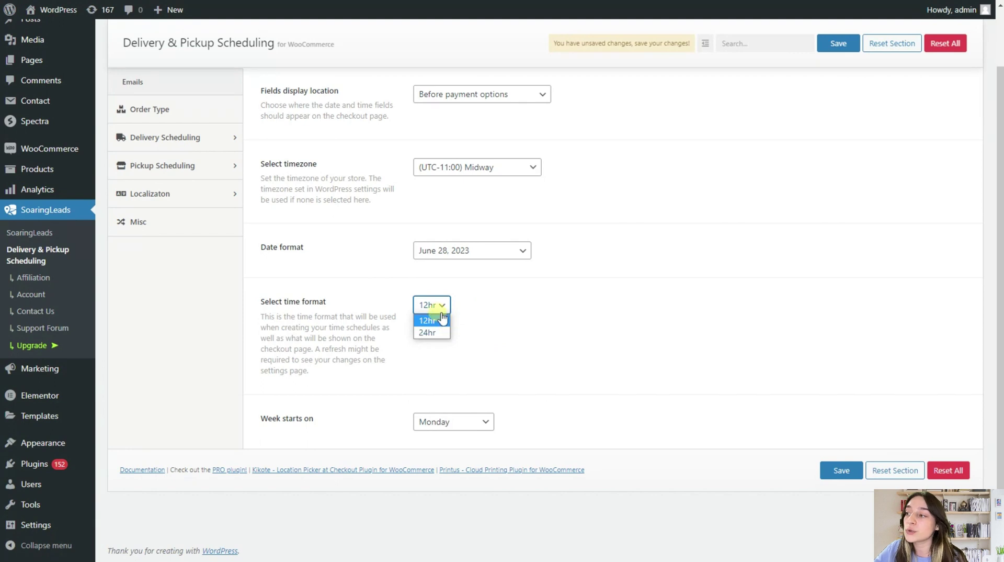
{"action": "left_click", "coordinate": [463, 320]}
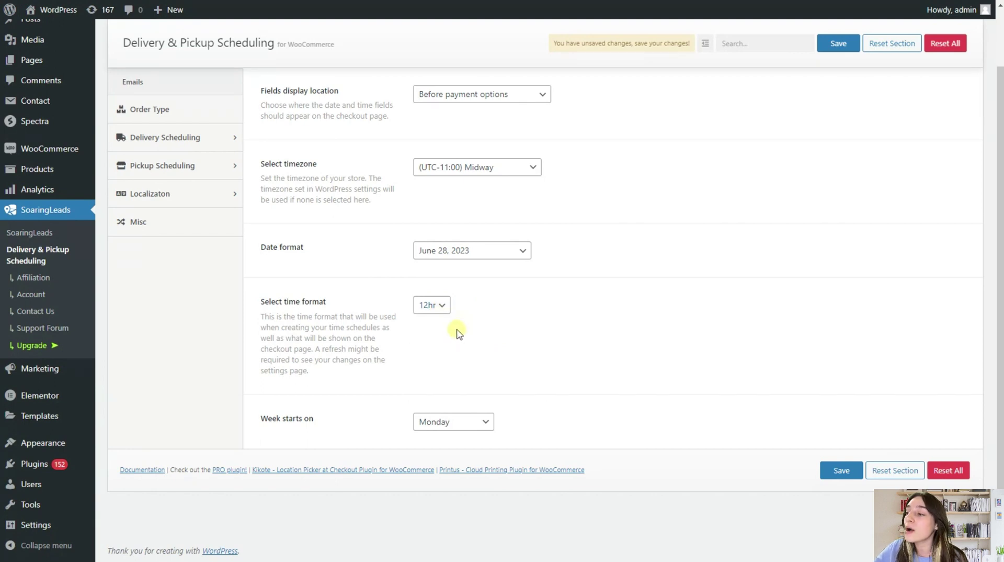
{"action": "left_click", "coordinate": [440, 427]}
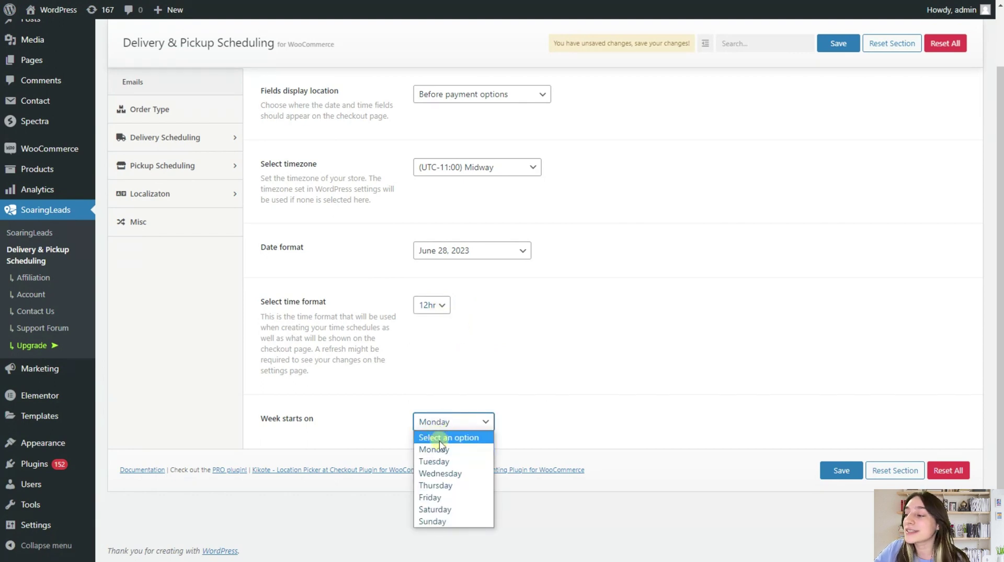
{"action": "left_click", "coordinate": [425, 400]}
{"action": "scroll", "coordinate": [249, 318], "scroll_direction": "up", "scroll_amount": 2}
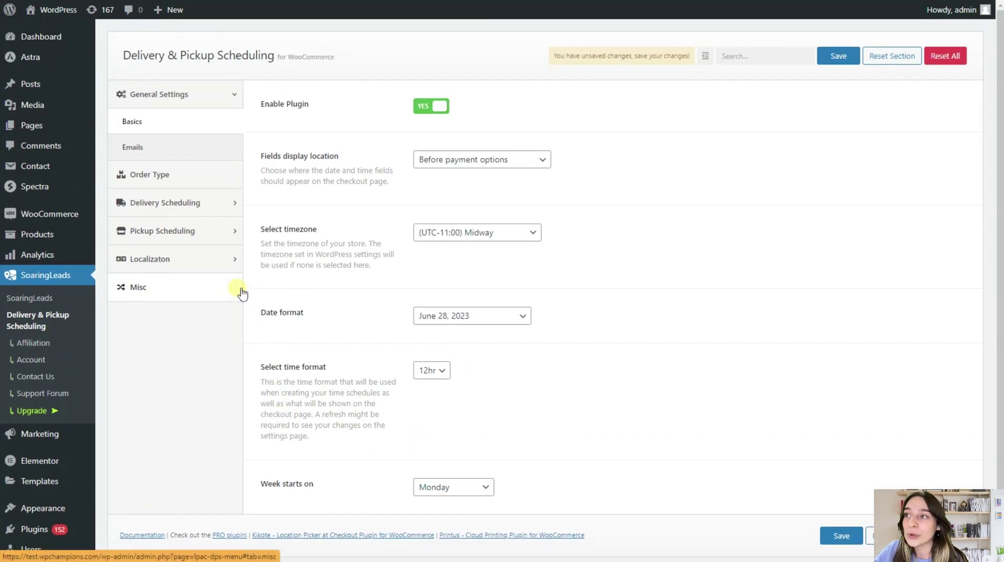
Step: Examine the email settings for including the fulfillment date/time and for where those fields appear
{"action": "left_click", "coordinate": [185, 149]}
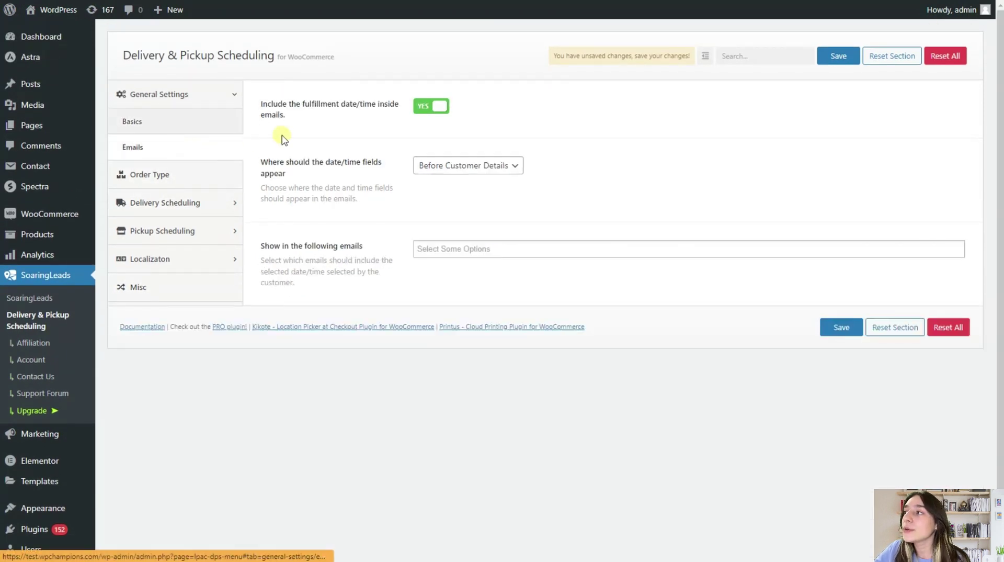
{"action": "left_click", "coordinate": [440, 109]}
{"action": "left_click", "coordinate": [441, 108]}
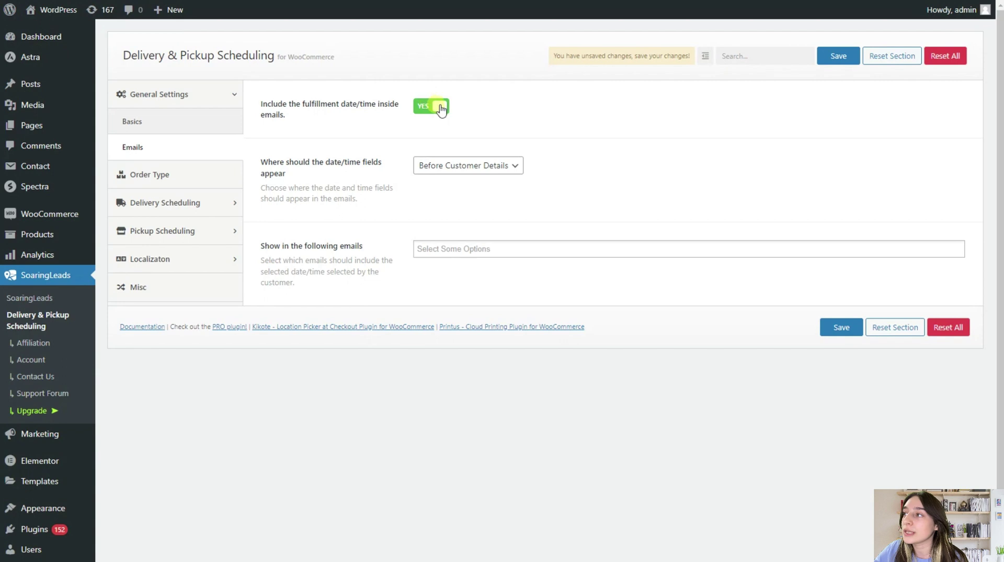
{"action": "left_click", "coordinate": [437, 166]}
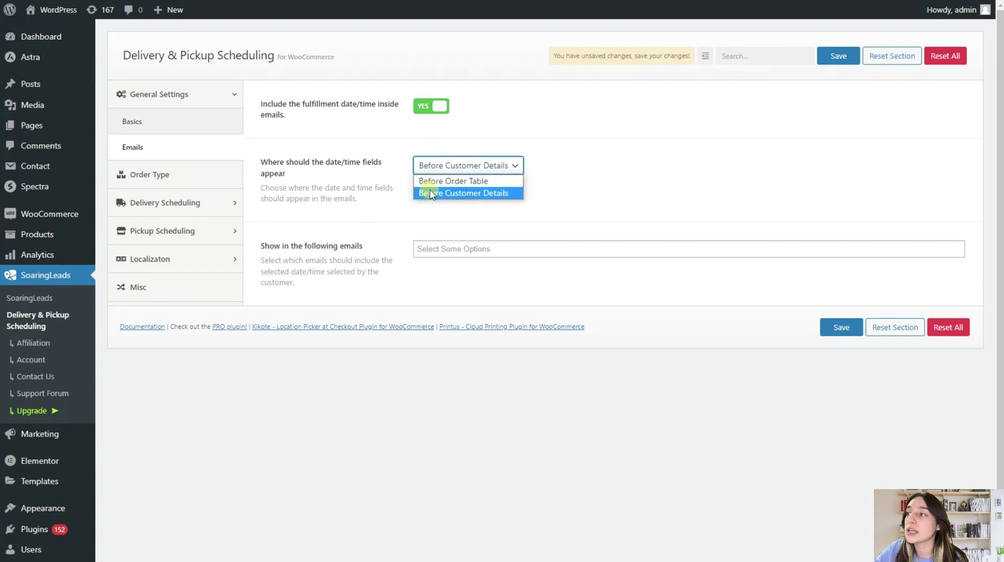
{"action": "left_click", "coordinate": [417, 209]}
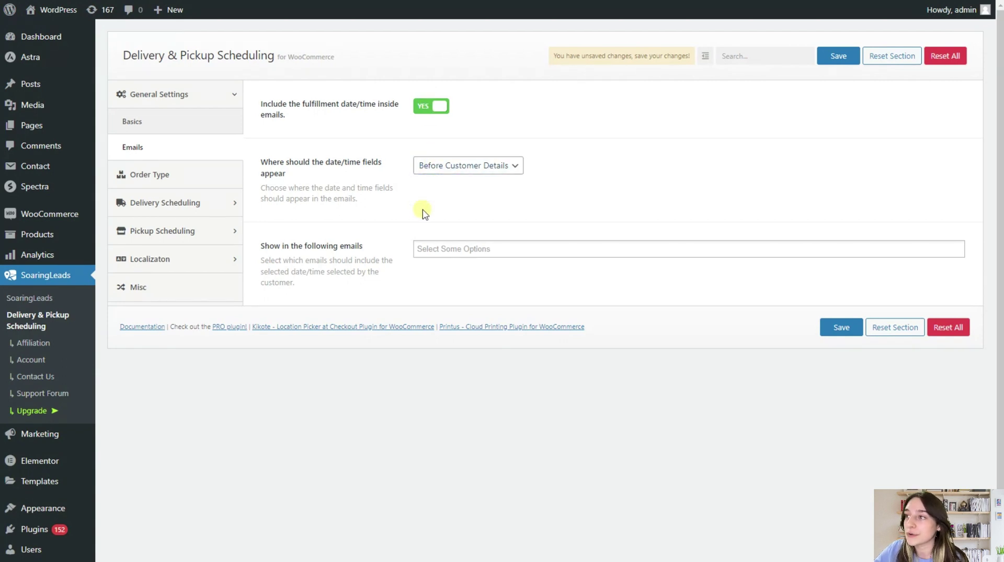
Step: Set the default order type to Delivery
{"action": "left_click", "coordinate": [193, 185]}
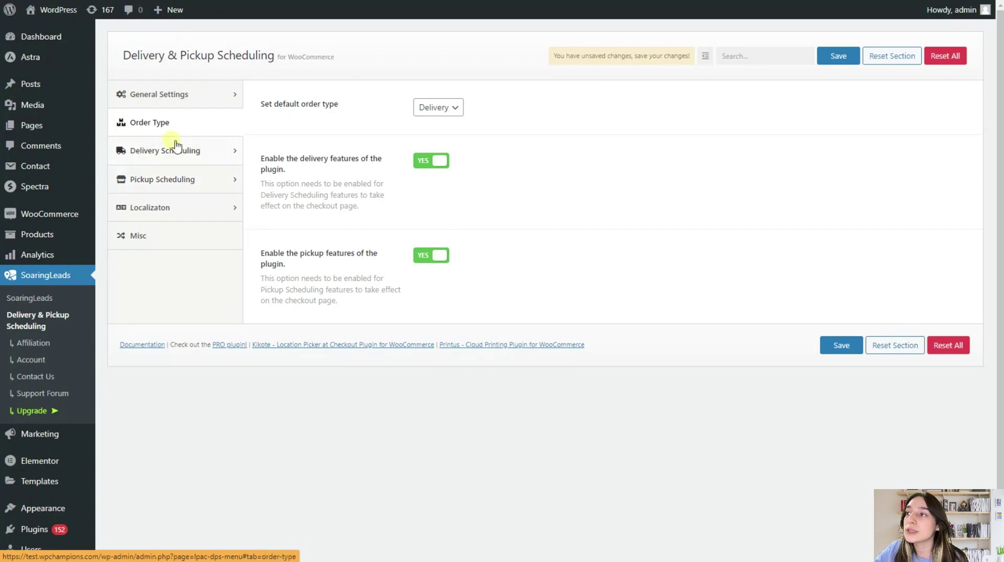
{"action": "left_click", "coordinate": [431, 112]}
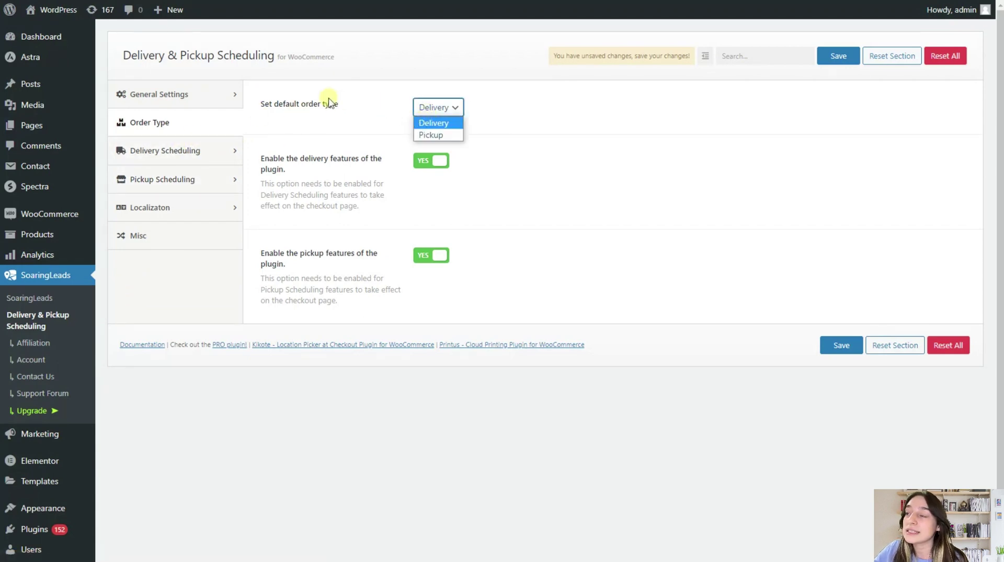
{"action": "left_click", "coordinate": [442, 125]}
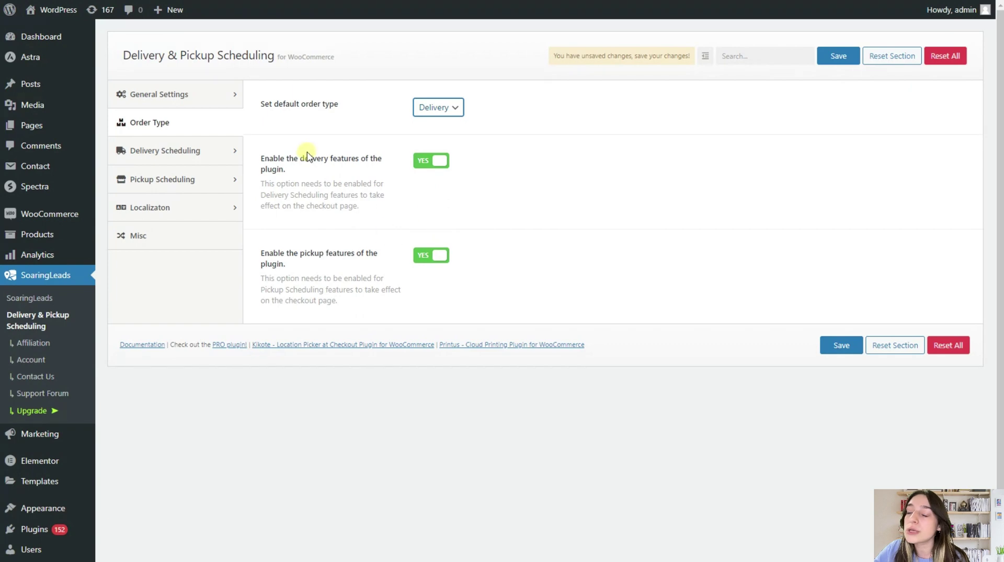
Step: Change the date field label in the delivery date settings to "Your preferred date"
{"action": "left_click", "coordinate": [162, 155]}
{"action": "scroll", "coordinate": [337, 199], "scroll_direction": "down", "scroll_amount": 1}
{"action": "scroll", "coordinate": [336, 199], "scroll_direction": "up", "scroll_amount": 1}
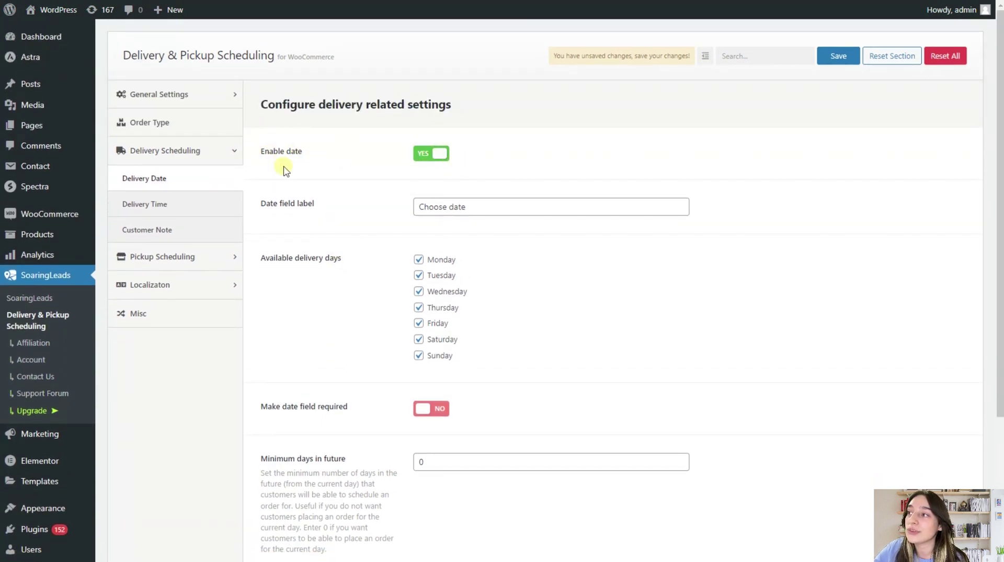
{"action": "scroll", "coordinate": [361, 226], "scroll_direction": "down", "scroll_amount": 1}
{"action": "scroll", "coordinate": [361, 226], "scroll_direction": "down", "scroll_amount": 1}
{"action": "left_click_drag", "start_coordinate": [475, 148], "coordinate": [415, 148]}
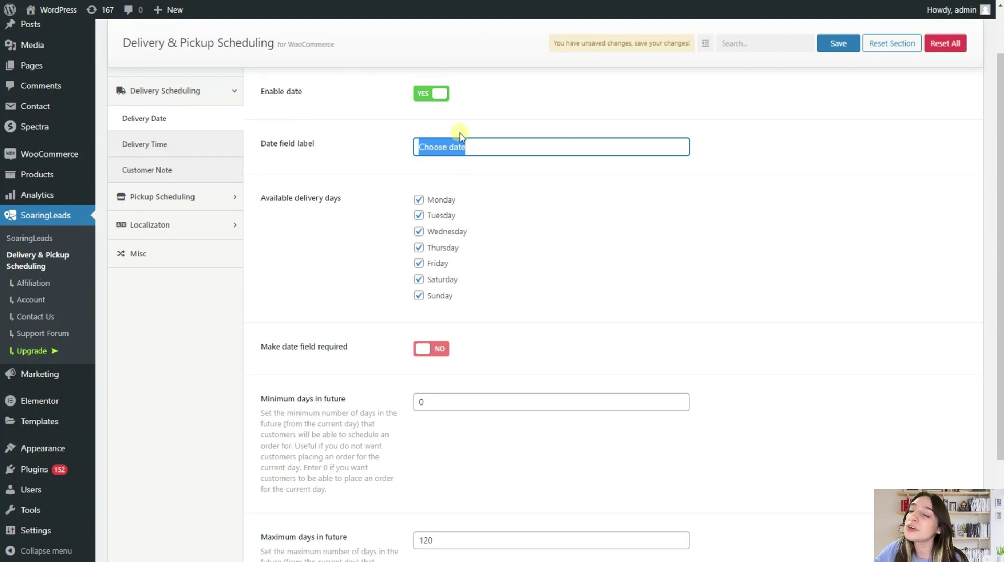
{"action": "type", "text": "Your preferred"}
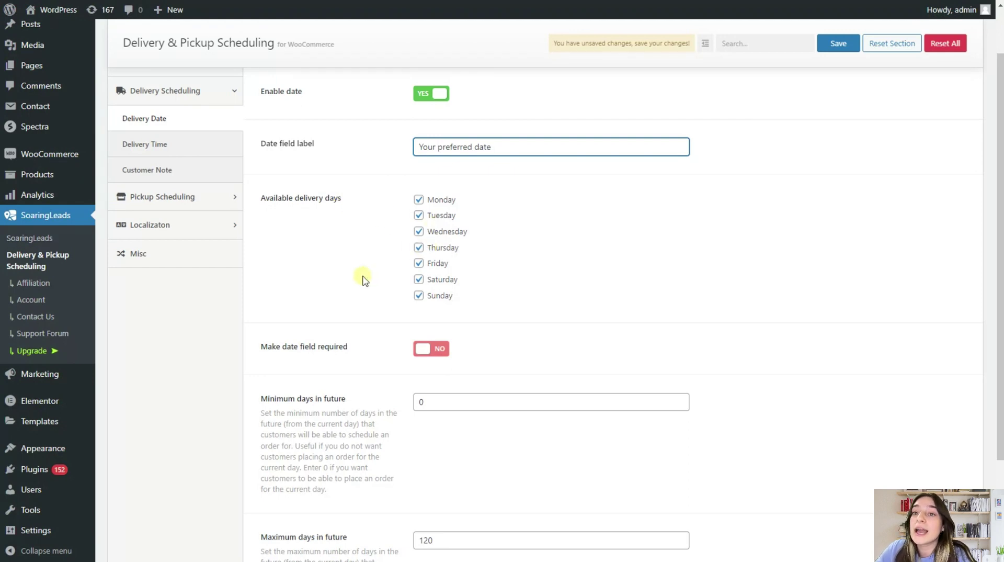
Step: Exclude Saturday and Sunday from the available delivery days and make the date field required
{"action": "left_click", "coordinate": [421, 280]}
{"action": "left_click", "coordinate": [419, 296]}
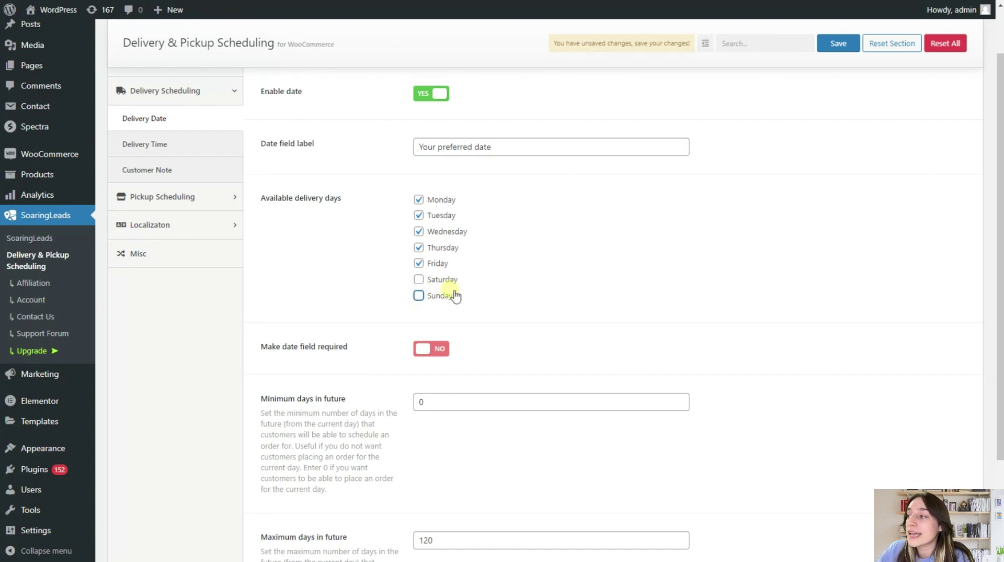
{"action": "scroll", "coordinate": [471, 293], "scroll_direction": "down", "scroll_amount": 1}
{"action": "left_click", "coordinate": [432, 290]}
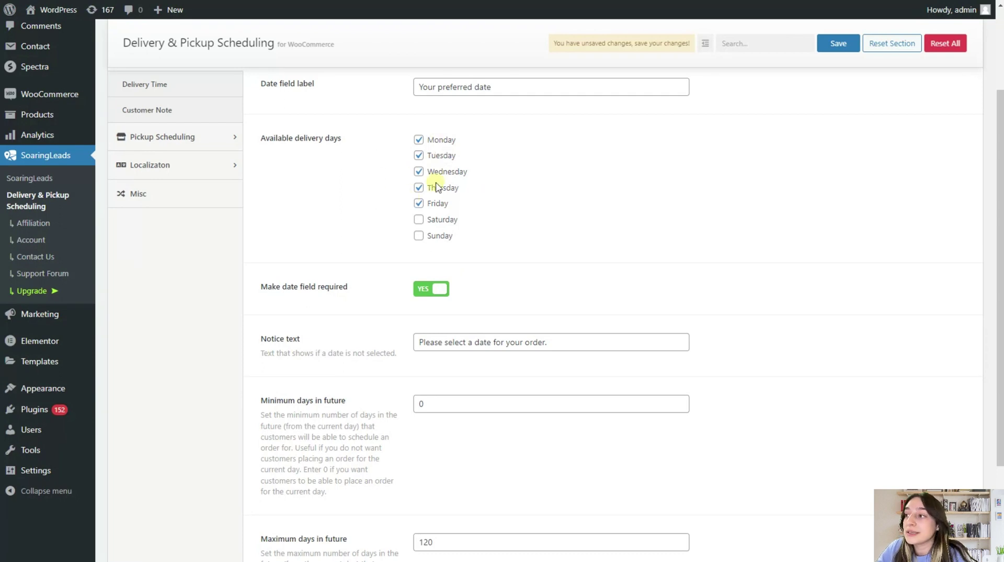
Step: Review the notice text and the minimum and maximum days in future for delivery dates
{"action": "scroll", "coordinate": [460, 298], "scroll_direction": "down", "scroll_amount": 2}
{"action": "scroll", "coordinate": [366, 283], "scroll_direction": "down", "scroll_amount": 1}
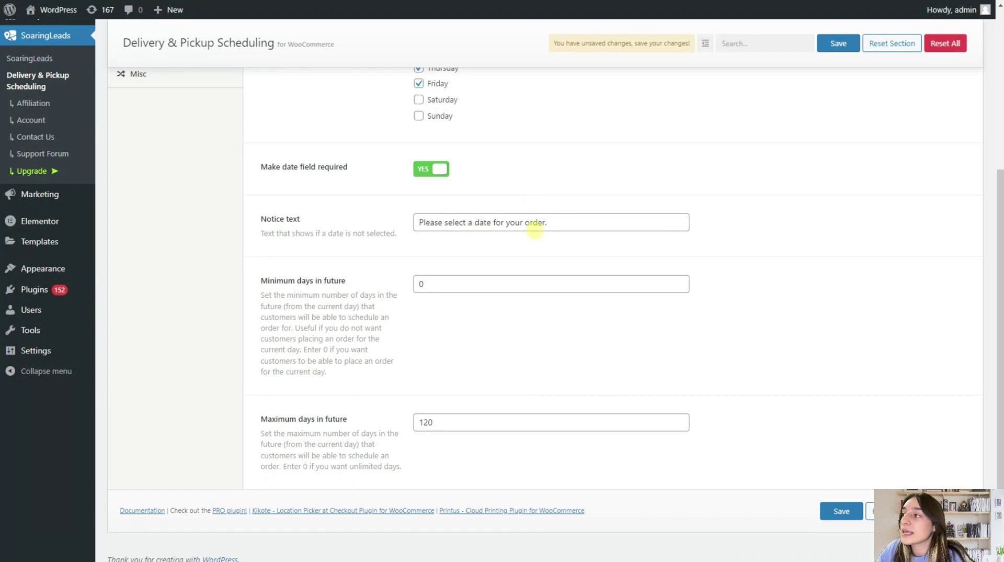
{"action": "left_click_drag", "start_coordinate": [550, 221], "coordinate": [416, 221]}
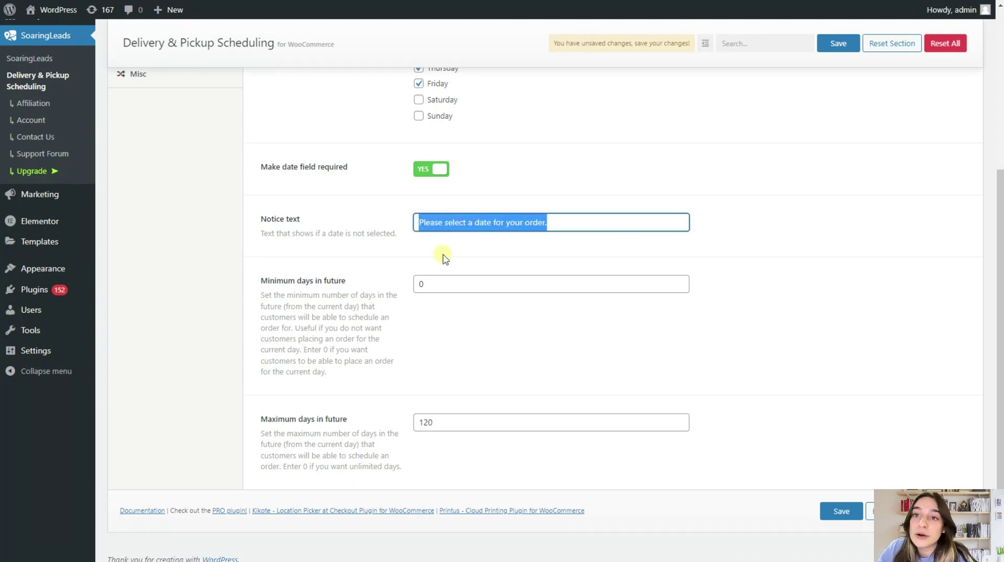
{"action": "left_click", "coordinate": [469, 256]}
{"action": "scroll", "coordinate": [468, 256], "scroll_direction": "down", "scroll_amount": 1}
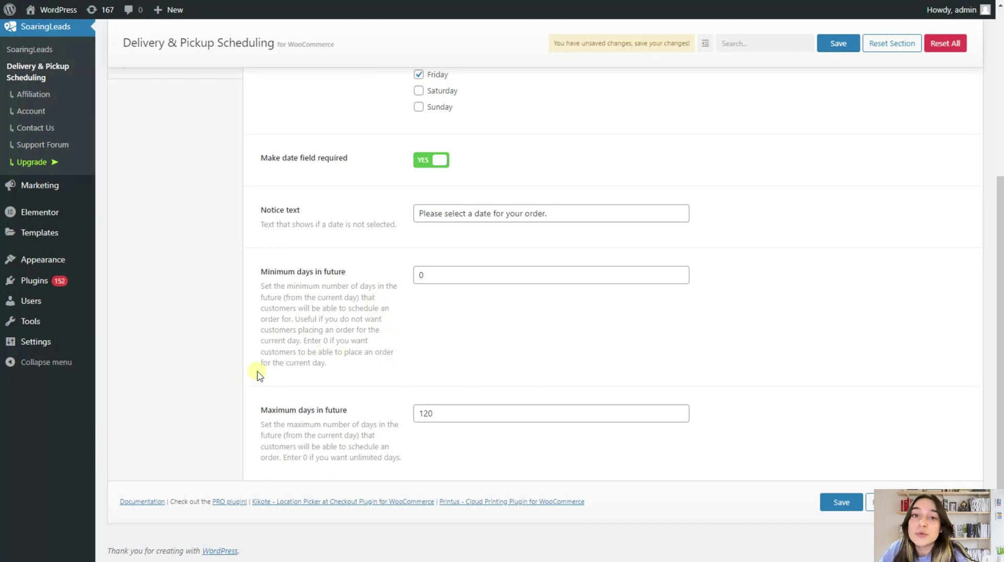
{"action": "scroll", "coordinate": [278, 384], "scroll_direction": "up", "scroll_amount": 3}
{"action": "scroll", "coordinate": [402, 411], "scroll_direction": "down", "scroll_amount": 3}
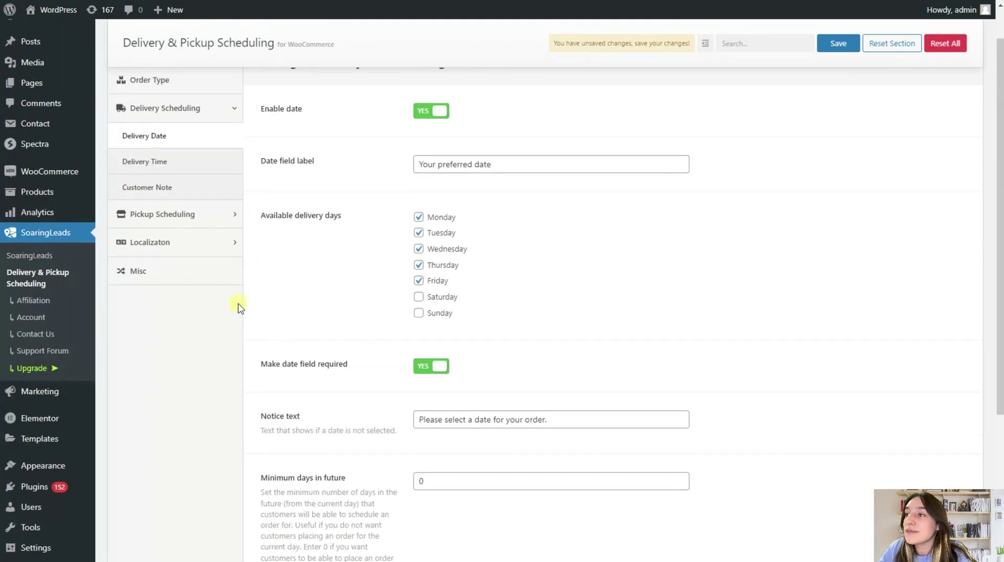
Step: Change the time field label in the delivery time settings to "Hye! Select your time"
{"action": "scroll", "coordinate": [238, 306], "scroll_direction": "up", "scroll_amount": 1}
{"action": "left_click", "coordinate": [195, 208]}
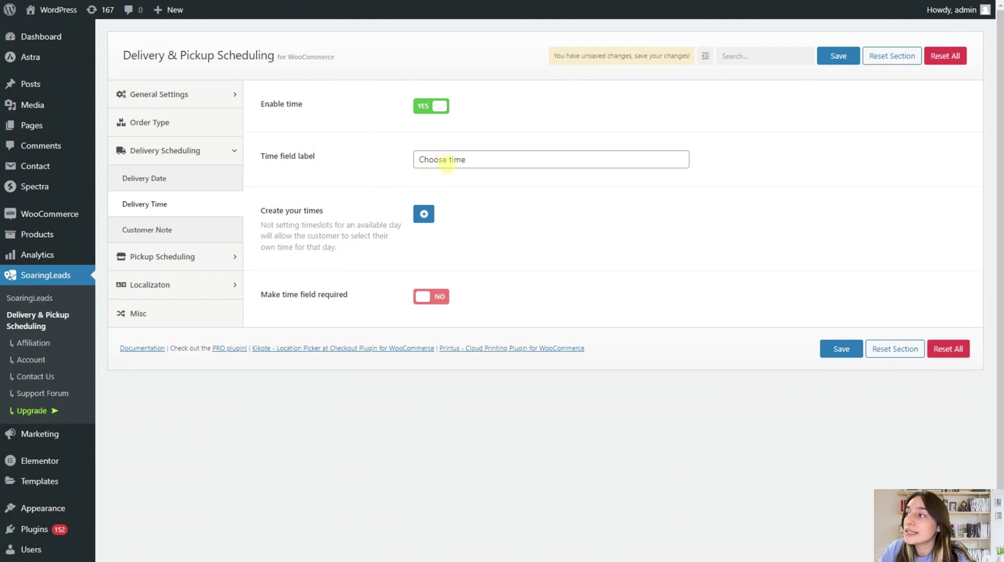
{"action": "left_click_drag", "start_coordinate": [546, 158], "coordinate": [352, 175]}
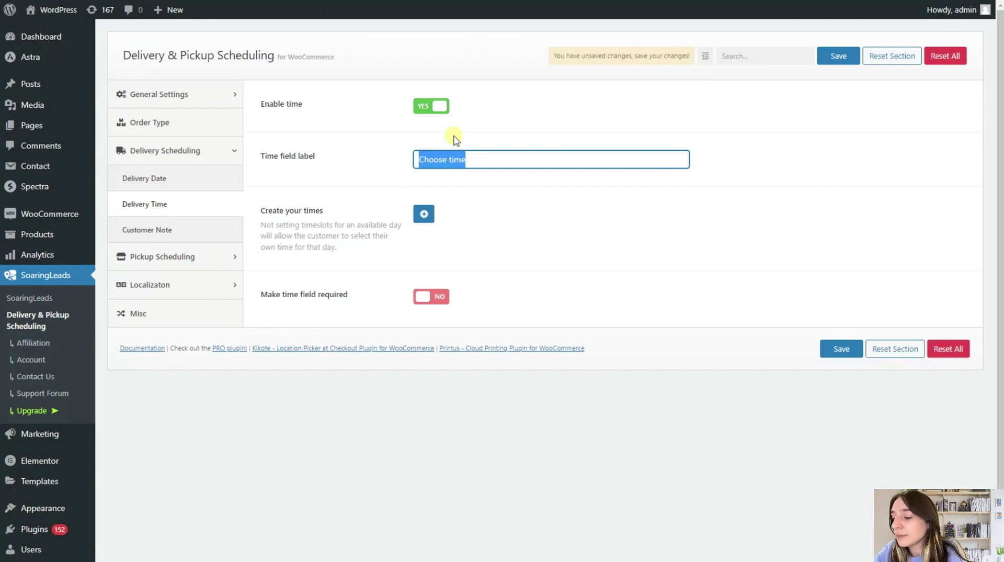
{"action": "type", "text": "Hye! Select your"}
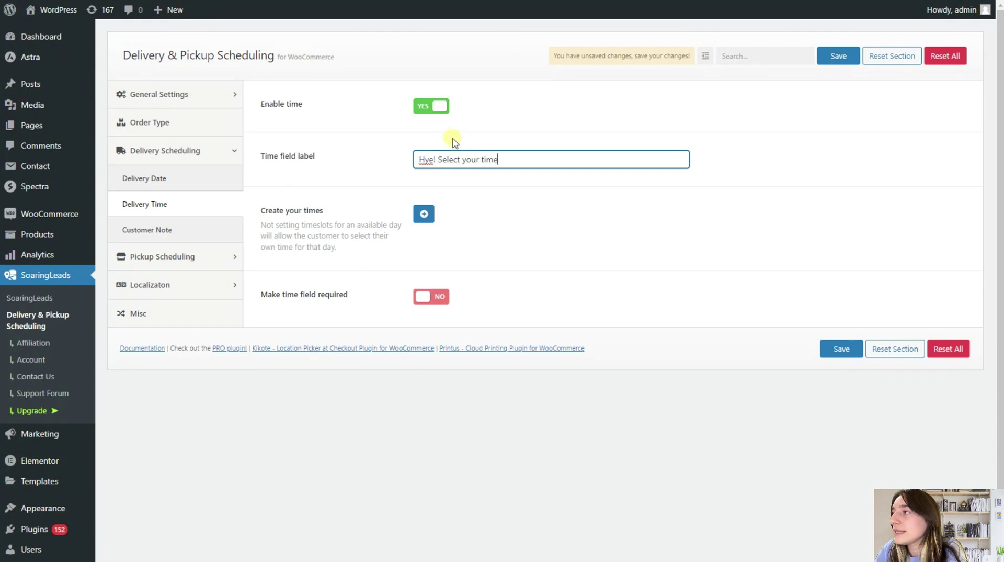
Step: Create a delivery time entry with Monday as the day of the week
{"action": "scroll", "coordinate": [320, 258], "scroll_direction": "down", "scroll_amount": 1}
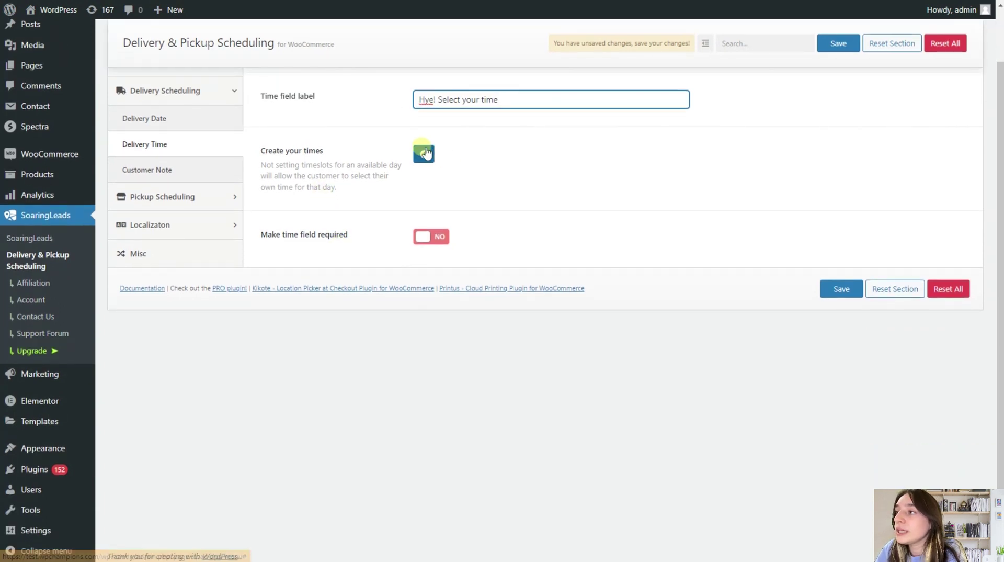
{"action": "left_click", "coordinate": [425, 153]}
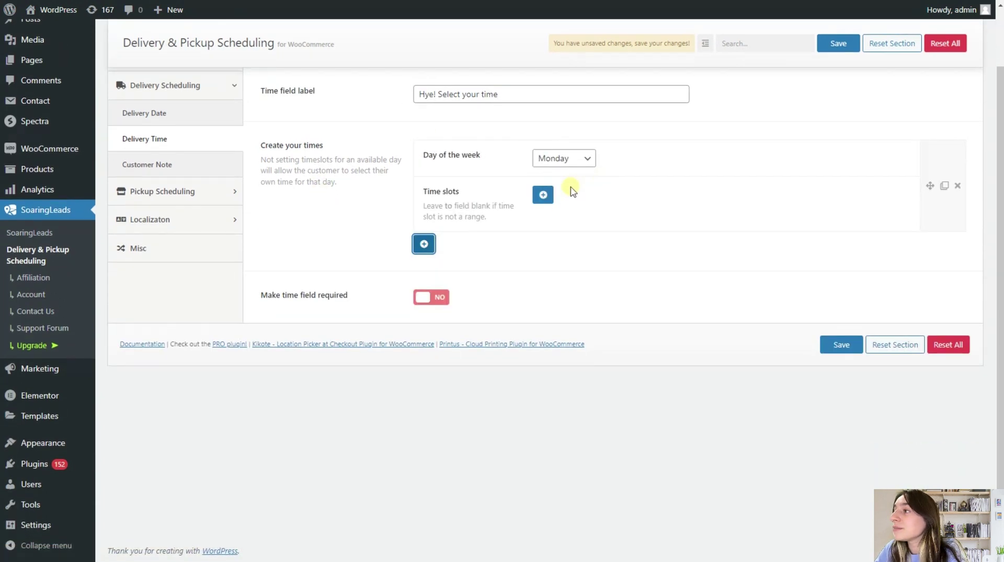
{"action": "left_click", "coordinate": [586, 159]}
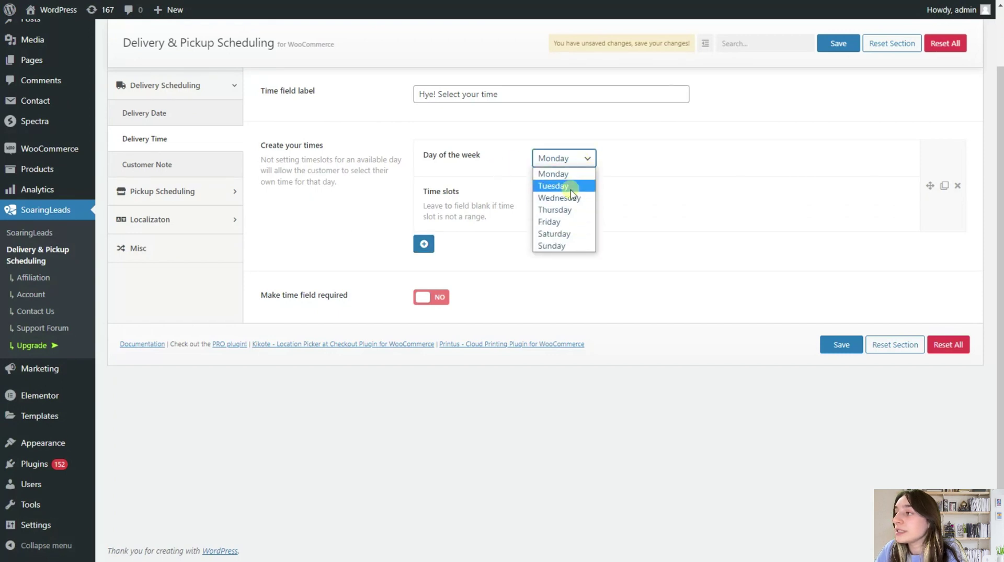
{"action": "left_click", "coordinate": [576, 173]}
Step: Add a time slot from 12:00 AM to 12:00 PM to the Monday entry
{"action": "left_click", "coordinate": [542, 195]}
{"action": "left_click", "coordinate": [677, 204]}
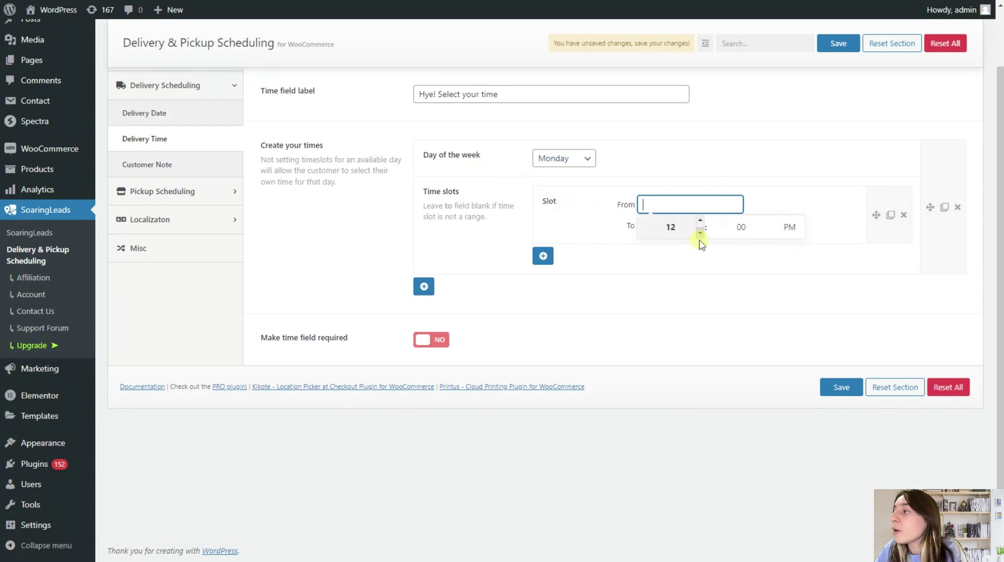
{"action": "left_click", "coordinate": [625, 227]}
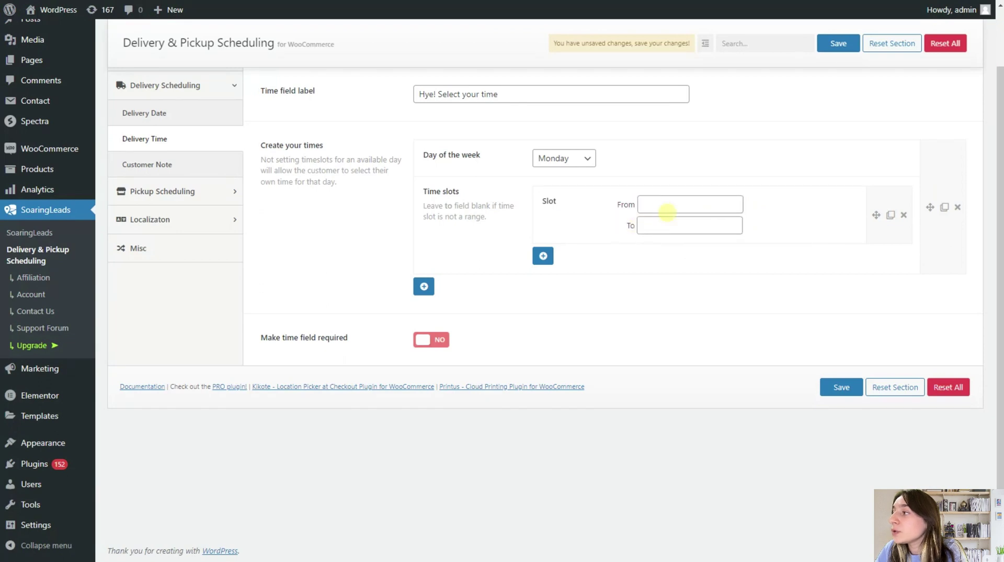
{"action": "left_click", "coordinate": [664, 207]}
{"action": "left_click", "coordinate": [790, 228]}
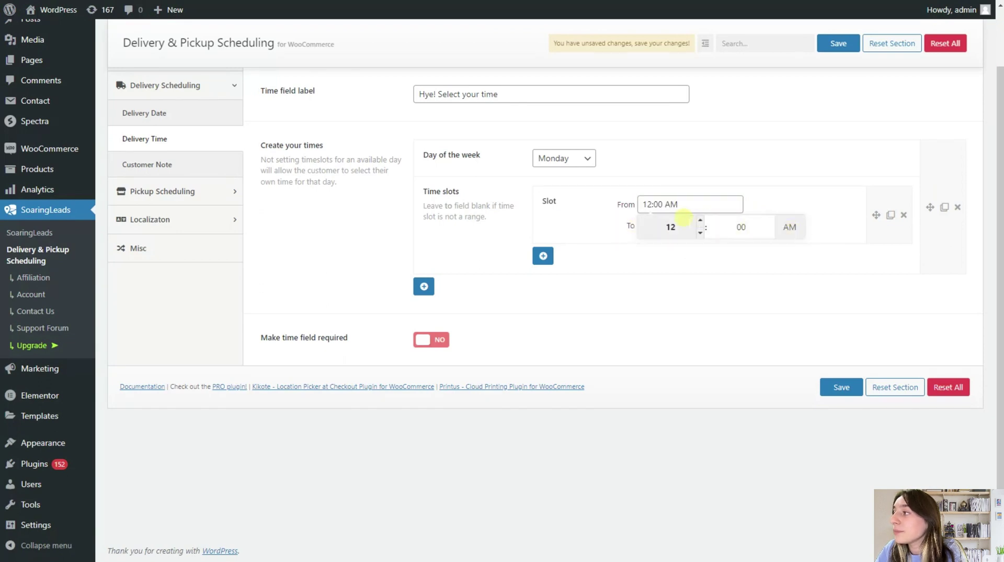
{"action": "left_click", "coordinate": [687, 225]}
{"action": "left_click", "coordinate": [790, 249]}
{"action": "left_click", "coordinate": [764, 212]}
Step: Change the day of the week of the delivery time entry to Wednesday
{"action": "scroll", "coordinate": [550, 217], "scroll_direction": "up", "scroll_amount": 1}
{"action": "left_click", "coordinate": [587, 226]}
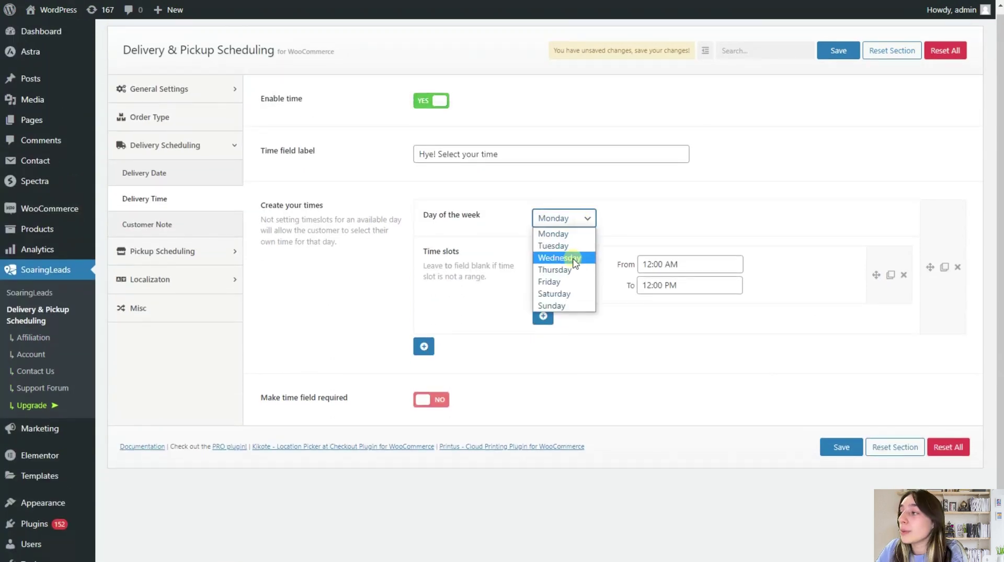
{"action": "left_click", "coordinate": [575, 245]}
{"action": "left_click", "coordinate": [580, 220]}
{"action": "left_click", "coordinate": [579, 258]}
Step: Add a second time slot from 12:00 AM to 6:00 PM to the Wednesday delivery time entry
{"action": "left_click", "coordinate": [543, 316]}
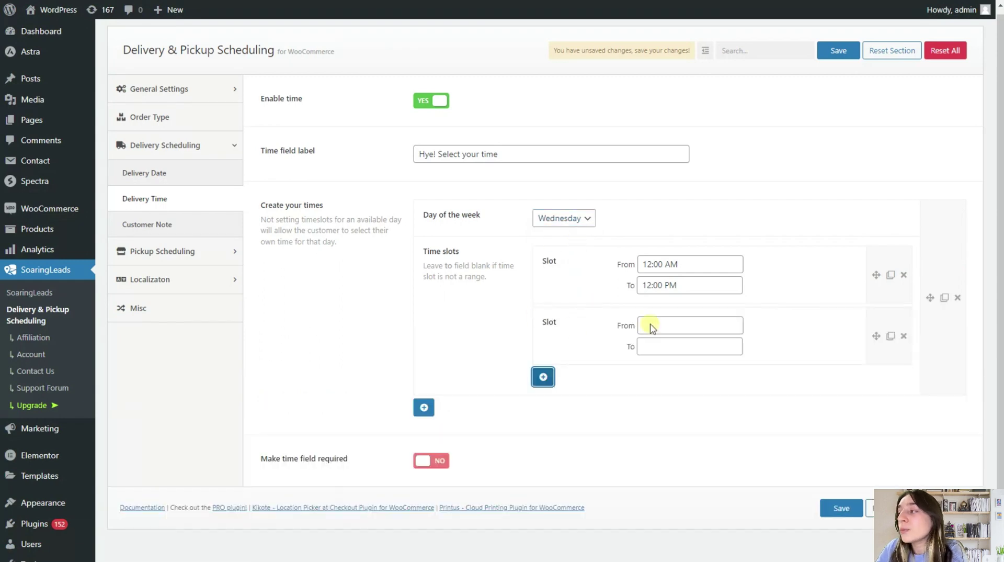
{"action": "left_click", "coordinate": [650, 327]}
{"action": "left_click", "coordinate": [787, 347]}
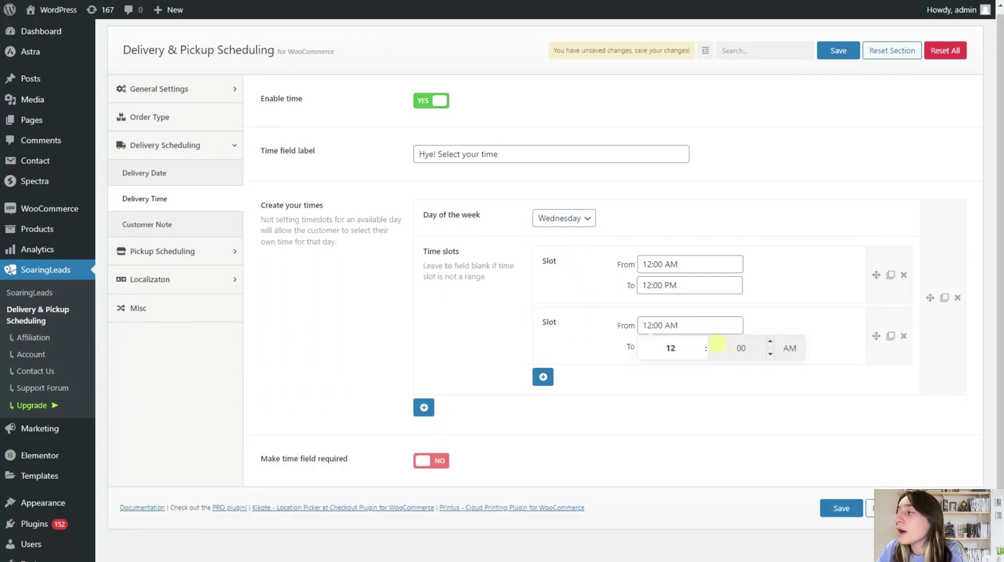
{"action": "left_click", "coordinate": [664, 346]}
{"action": "left_click", "coordinate": [700, 374]}
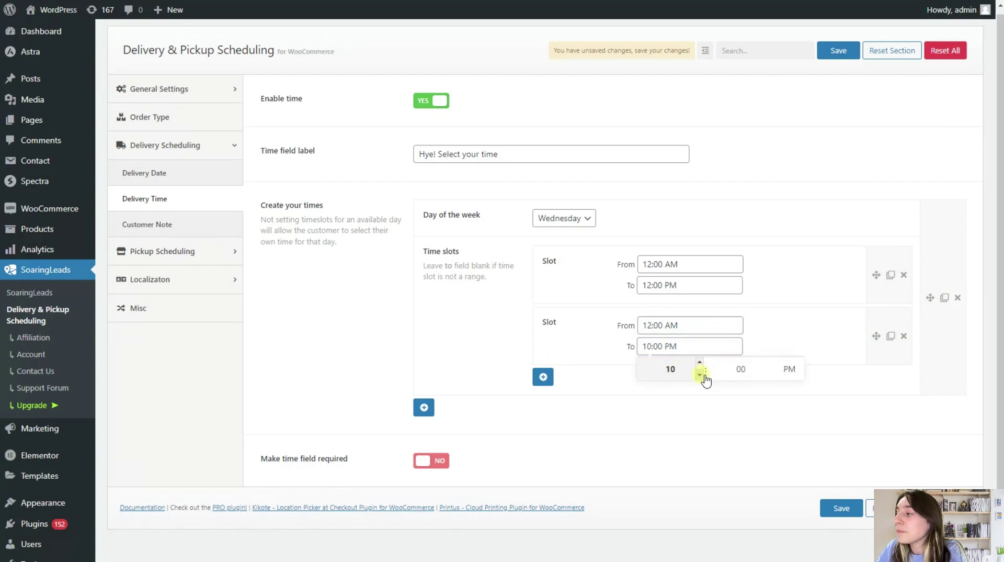
{"action": "left_click", "coordinate": [700, 363]}
{"action": "left_click", "coordinate": [700, 363]}
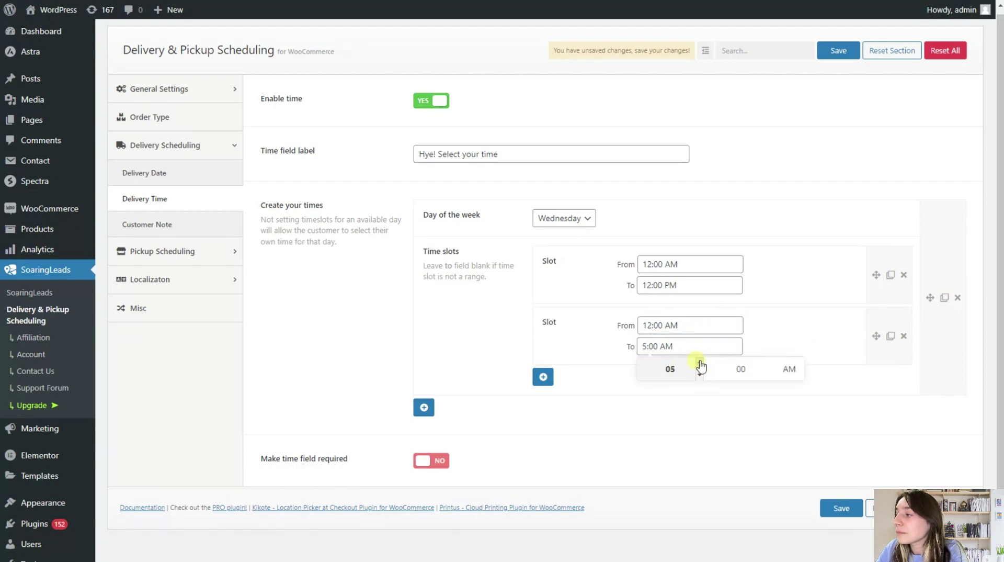
{"action": "left_click", "coordinate": [700, 363]}
{"action": "left_click", "coordinate": [788, 369]}
{"action": "left_click", "coordinate": [789, 347]}
Step: Make the delivery time field required
{"action": "scroll", "coordinate": [379, 346], "scroll_direction": "down", "scroll_amount": 1}
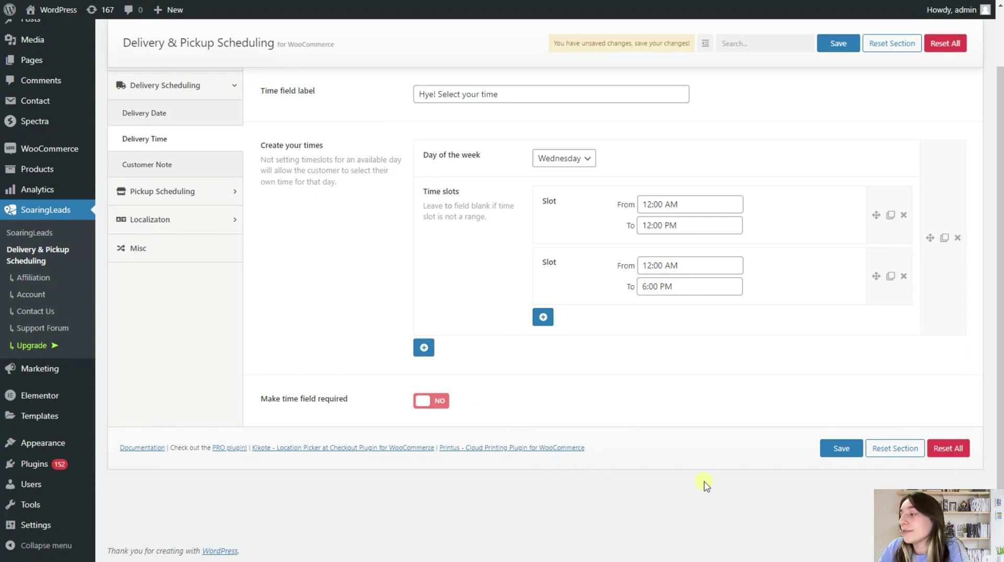
{"action": "left_click", "coordinate": [448, 400]}
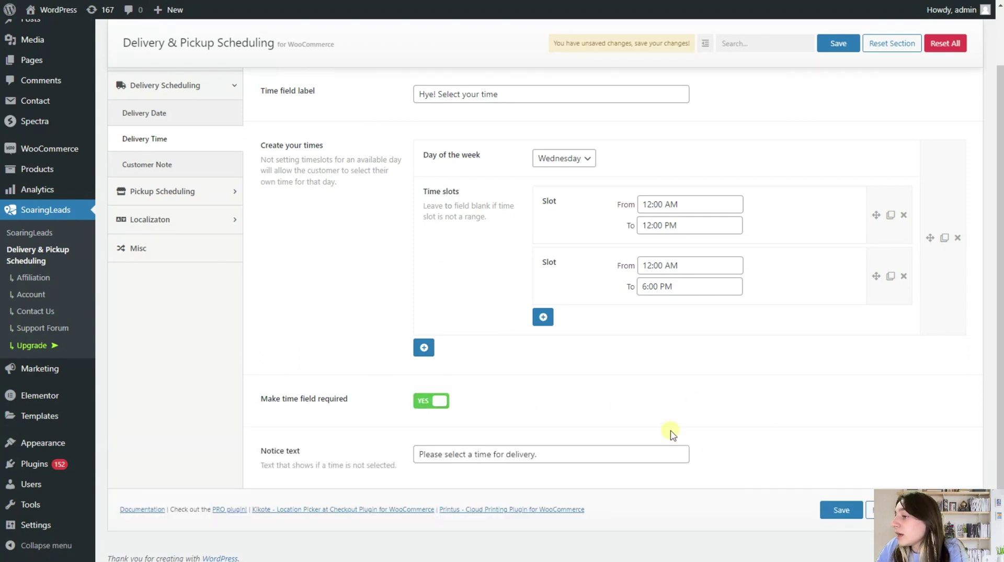
{"action": "scroll", "coordinate": [596, 418], "scroll_direction": "down", "scroll_amount": 1}
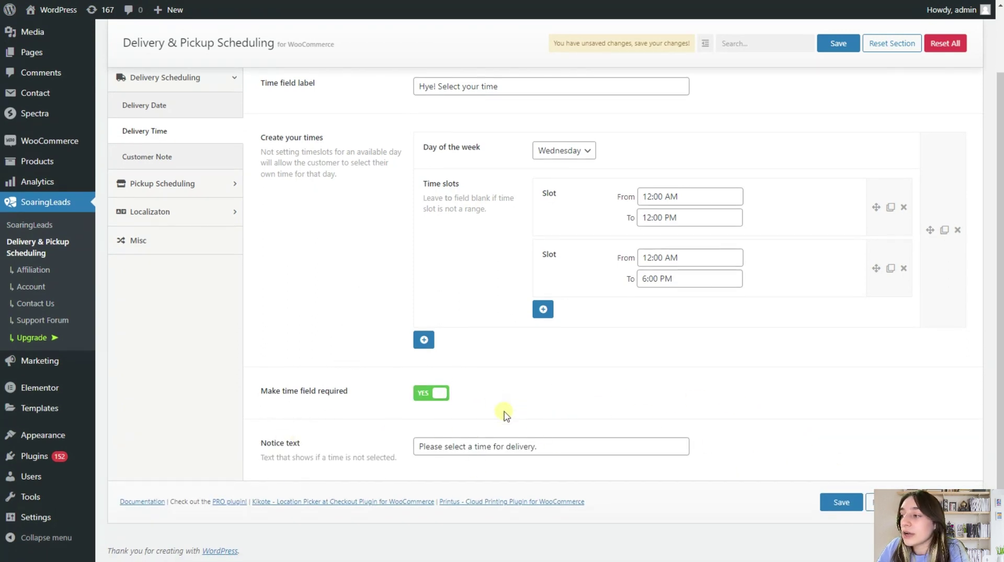
{"action": "scroll", "coordinate": [367, 356], "scroll_direction": "up", "scroll_amount": 2}
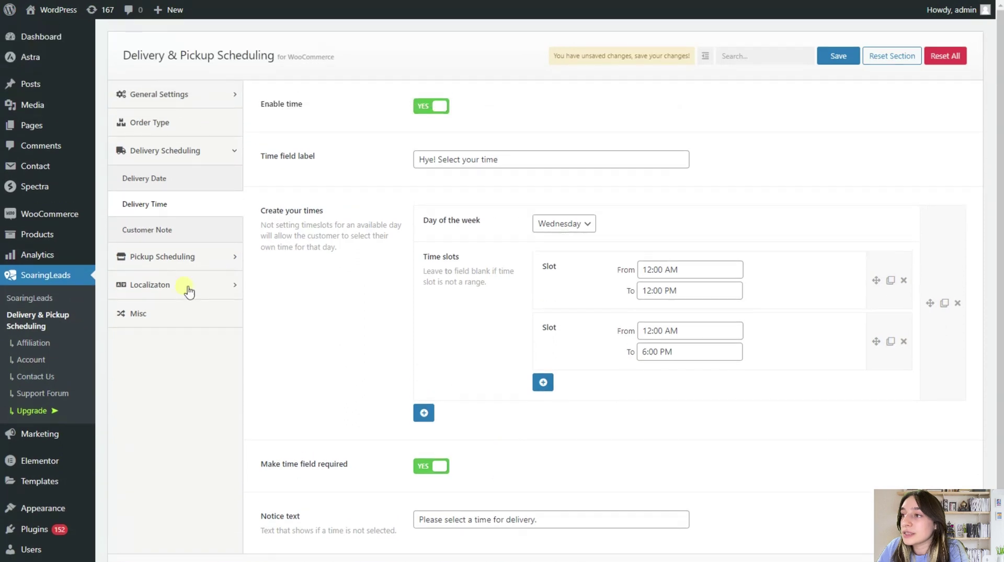
Step: Review the customer note message and font size settings for delivery scheduling
{"action": "left_click", "coordinate": [221, 225]}
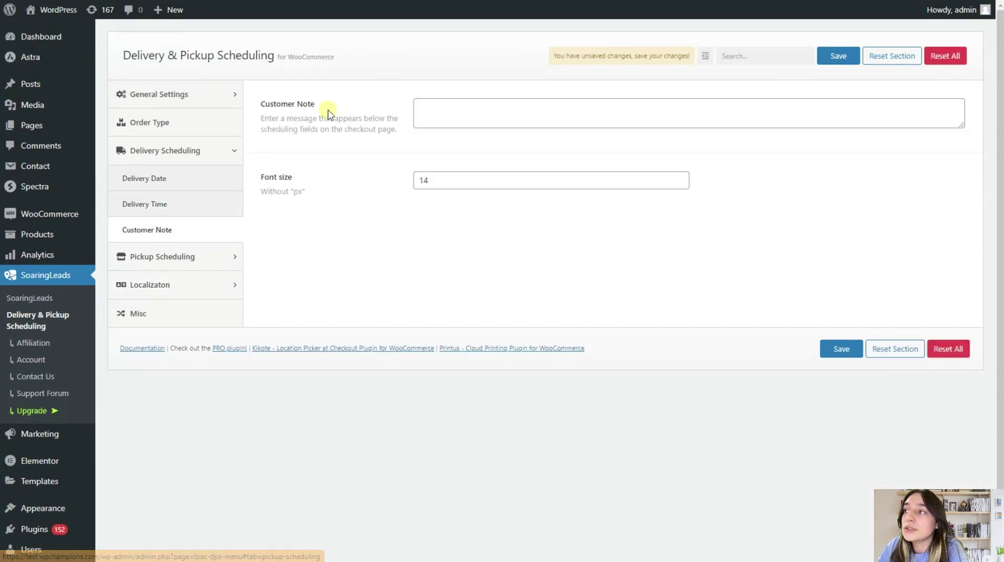
{"action": "left_click", "coordinate": [455, 108]}
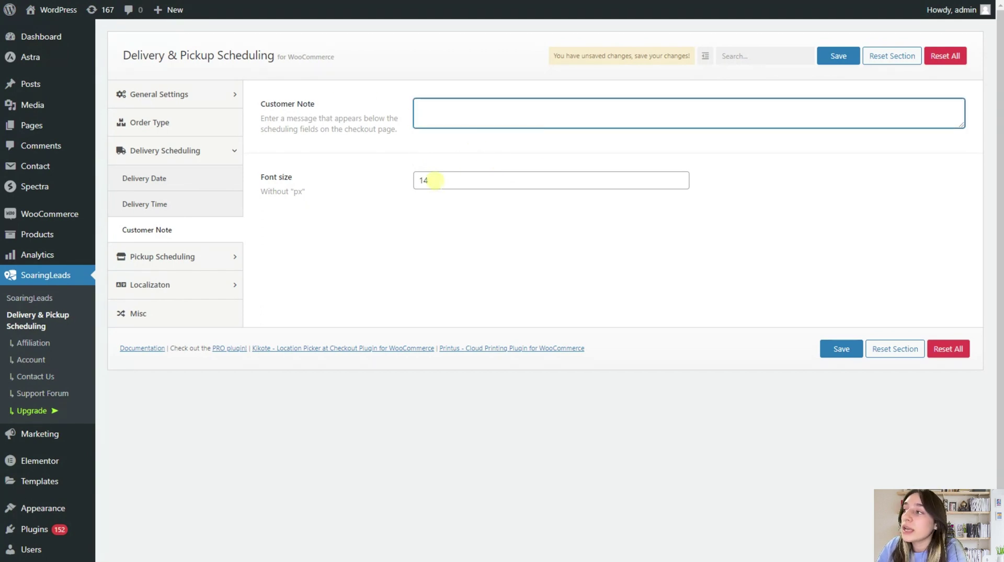
{"action": "double_click", "coordinate": [423, 179]}
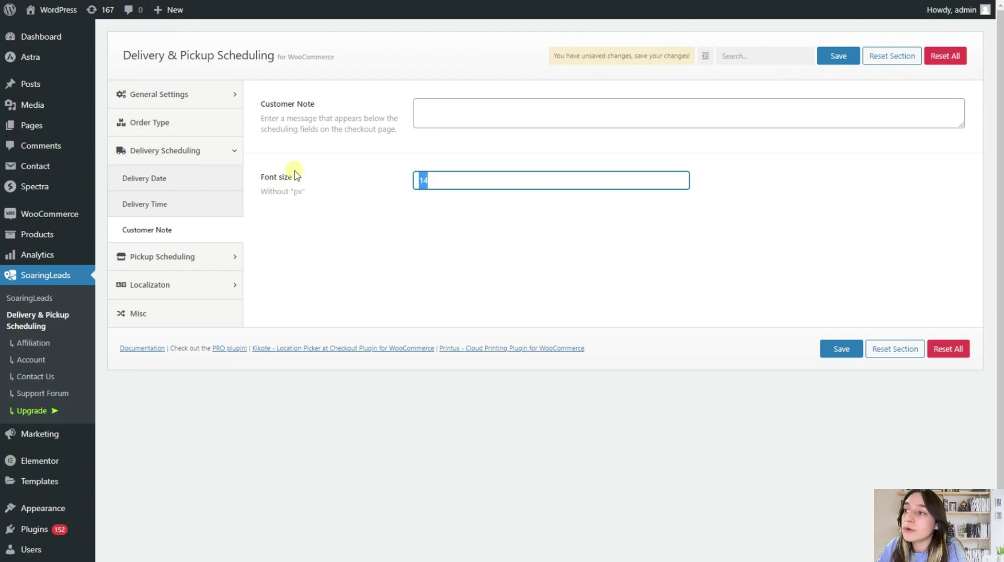
{"action": "left_click", "coordinate": [463, 178]}
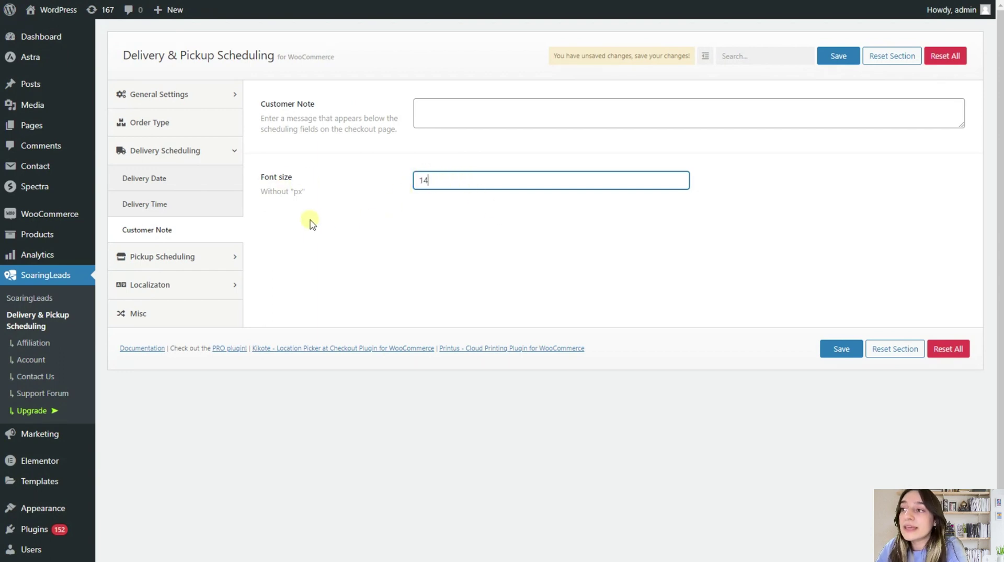
Step: Look through the pickup date settings, including available pickup days and the minimum and maximum days in future
{"action": "left_click", "coordinate": [203, 261]}
{"action": "scroll", "coordinate": [353, 256], "scroll_direction": "down", "scroll_amount": 4}
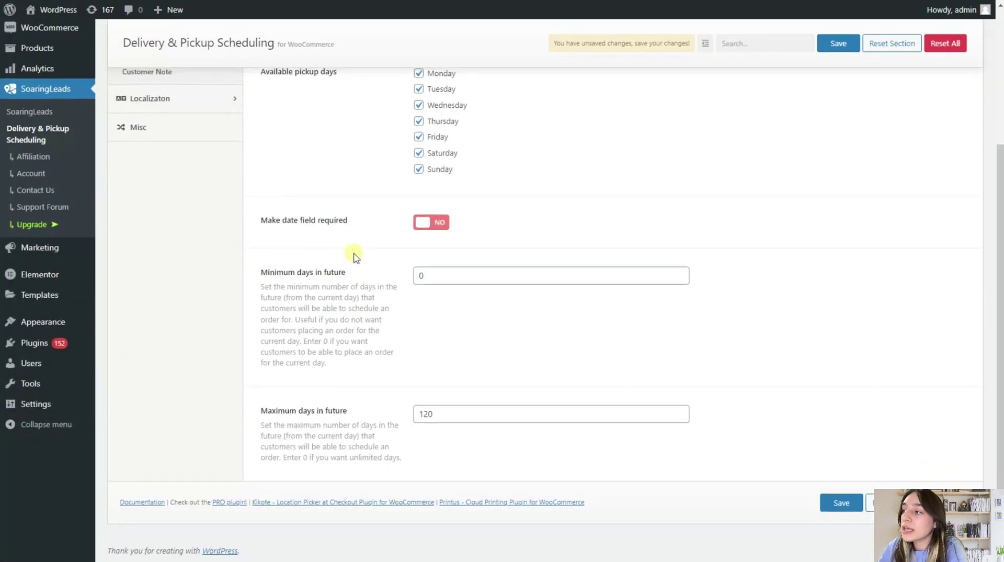
{"action": "scroll", "coordinate": [352, 255], "scroll_direction": "up", "scroll_amount": 4}
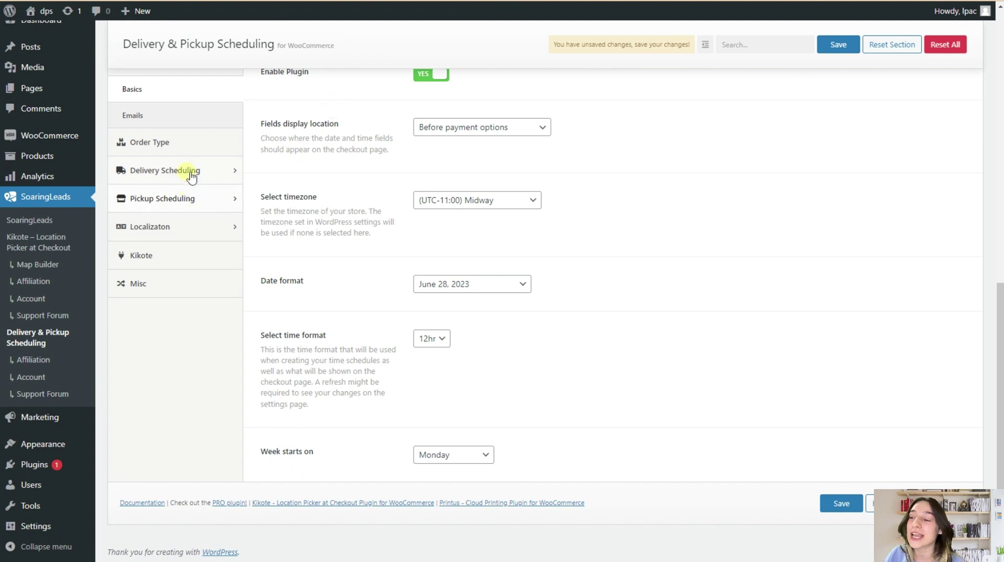
Step: Open the delivery capacity settings in the delivery scheduling section
{"action": "left_click", "coordinate": [206, 170]}
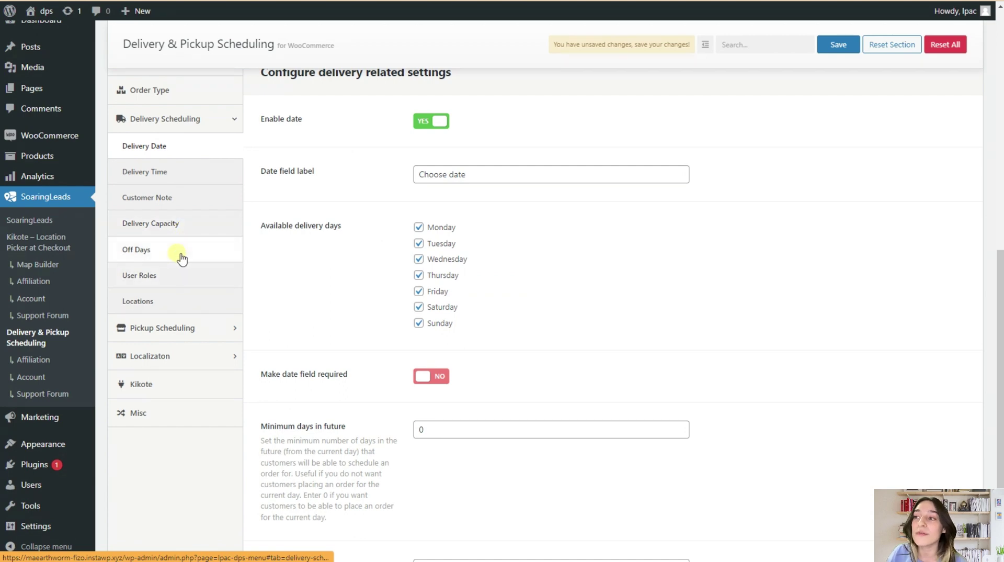
{"action": "left_click", "coordinate": [181, 223]}
{"action": "scroll", "coordinate": [393, 147], "scroll_direction": "up", "scroll_amount": 3}
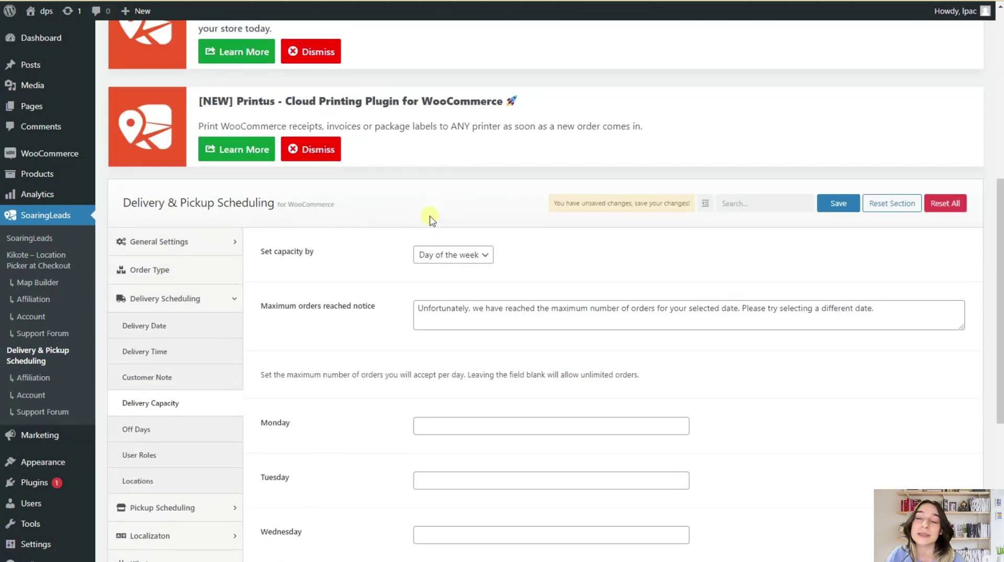
{"action": "scroll", "coordinate": [430, 219], "scroll_direction": "down", "scroll_amount": 2}
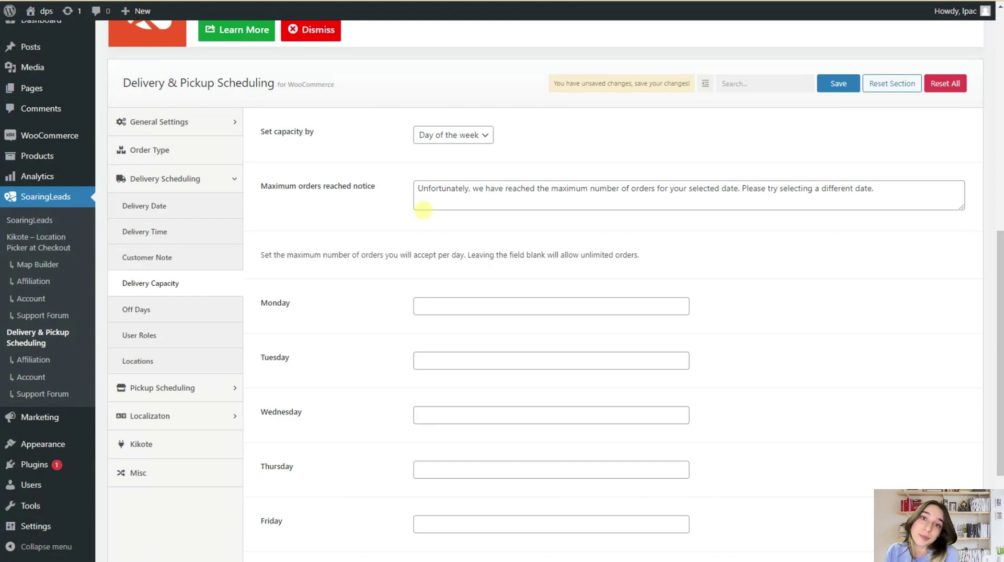
Step: Try the alternative choices for how delivery capacity is set, and return it to Day of the week
{"action": "left_click", "coordinate": [486, 136]}
{"action": "left_click", "coordinate": [445, 162]}
{"action": "left_click", "coordinate": [451, 135]}
{"action": "left_click", "coordinate": [450, 174]}
{"action": "left_click", "coordinate": [450, 136]}
{"action": "left_click", "coordinate": [448, 162]}
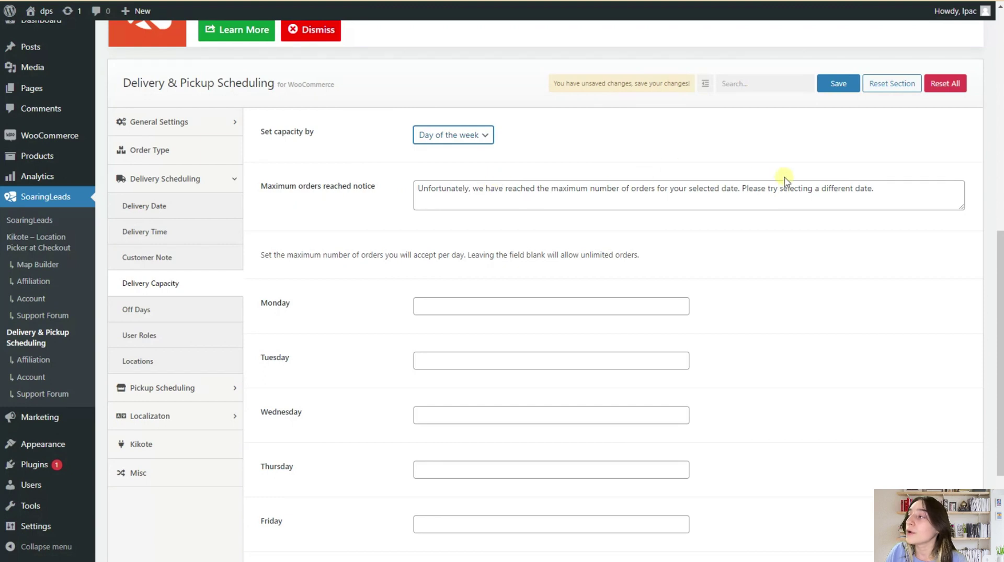
Step: Examine the maximum orders reached notice and the per-day order limit fields
{"action": "left_click_drag", "start_coordinate": [873, 190], "coordinate": [504, 217]}
{"action": "left_click", "coordinate": [493, 205]}
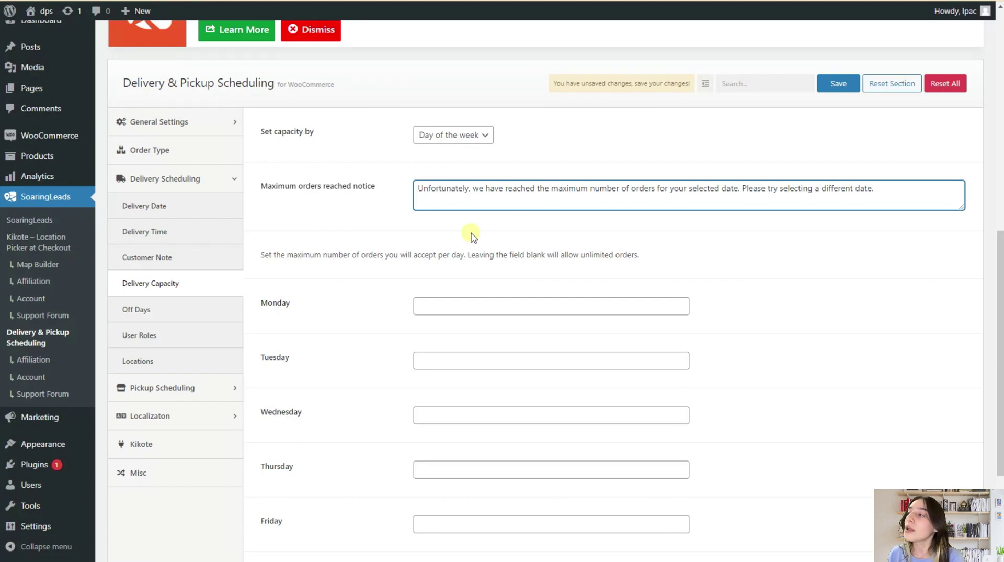
{"action": "scroll", "coordinate": [354, 234], "scroll_direction": "down", "scroll_amount": 1}
{"action": "scroll", "coordinate": [410, 226], "scroll_direction": "down", "scroll_amount": 1}
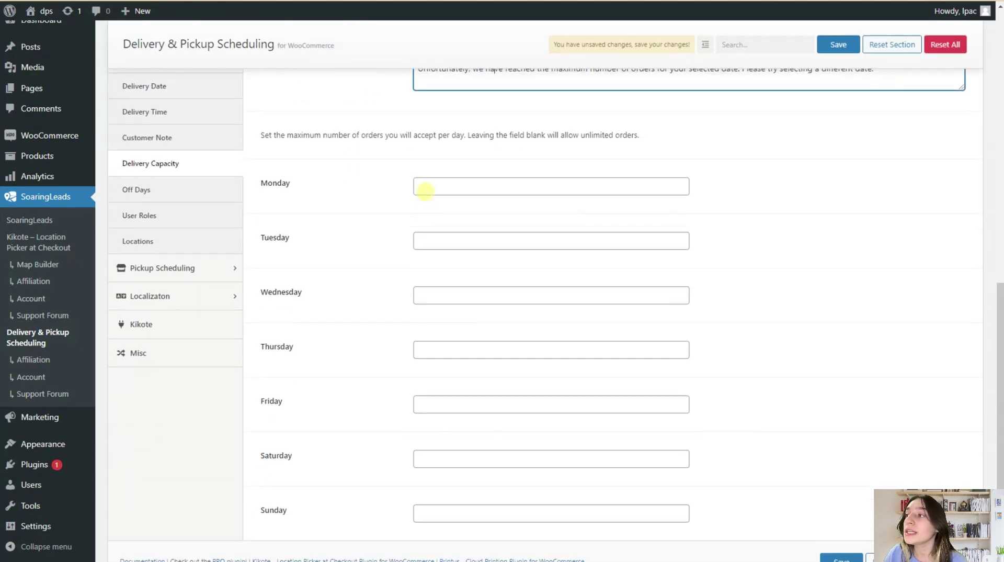
Step: Set the maximum number of delivery orders to 25 for Monday, Tuesday and Wednesday, and to 15 for Thursday
{"action": "left_click", "coordinate": [425, 190]}
{"action": "scroll", "coordinate": [421, 178], "scroll_direction": "up", "scroll_amount": 2}
{"action": "scroll", "coordinate": [376, 183], "scroll_direction": "down", "scroll_amount": 1}
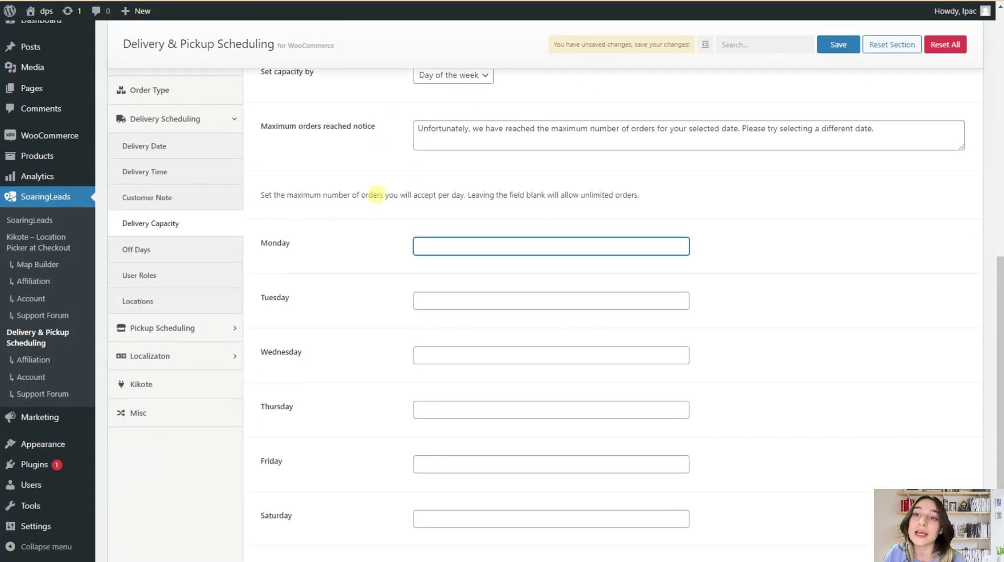
{"action": "scroll", "coordinate": [377, 392], "scroll_direction": "down", "scroll_amount": 2}
{"action": "scroll", "coordinate": [421, 313], "scroll_direction": "up", "scroll_amount": 2}
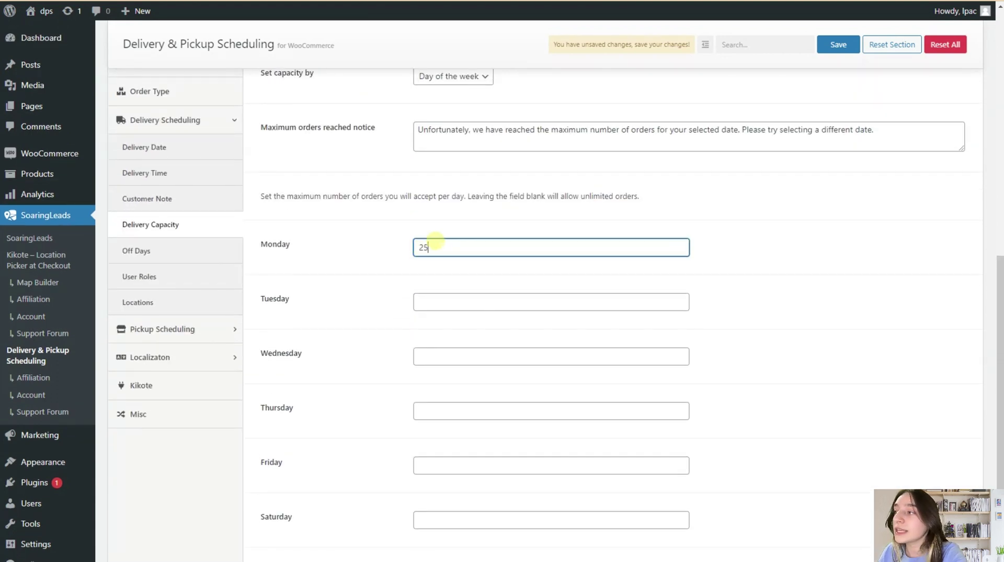
{"action": "left_click", "coordinate": [451, 307]}
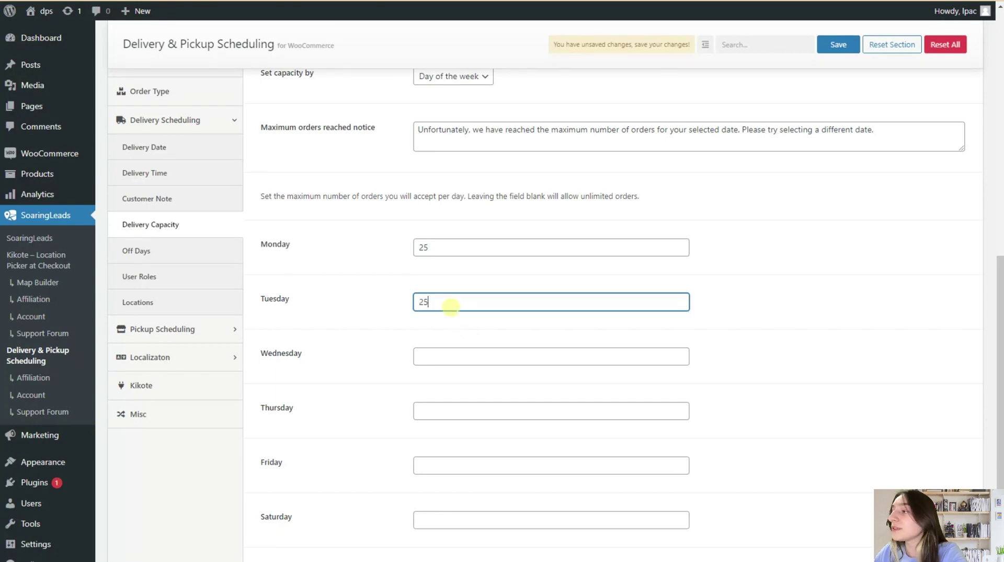
{"action": "left_click", "coordinate": [446, 355]}
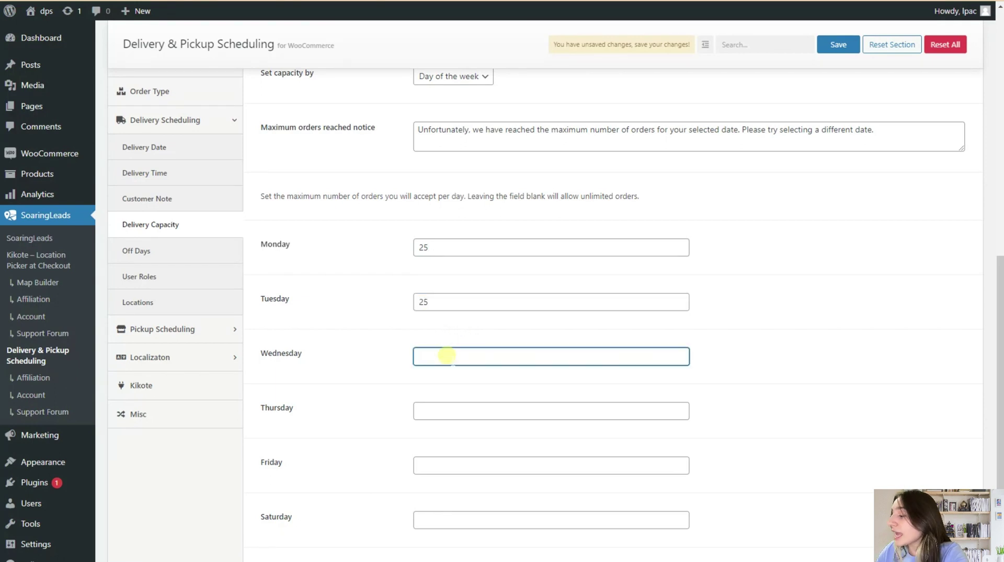
{"action": "left_click", "coordinate": [460, 406]}
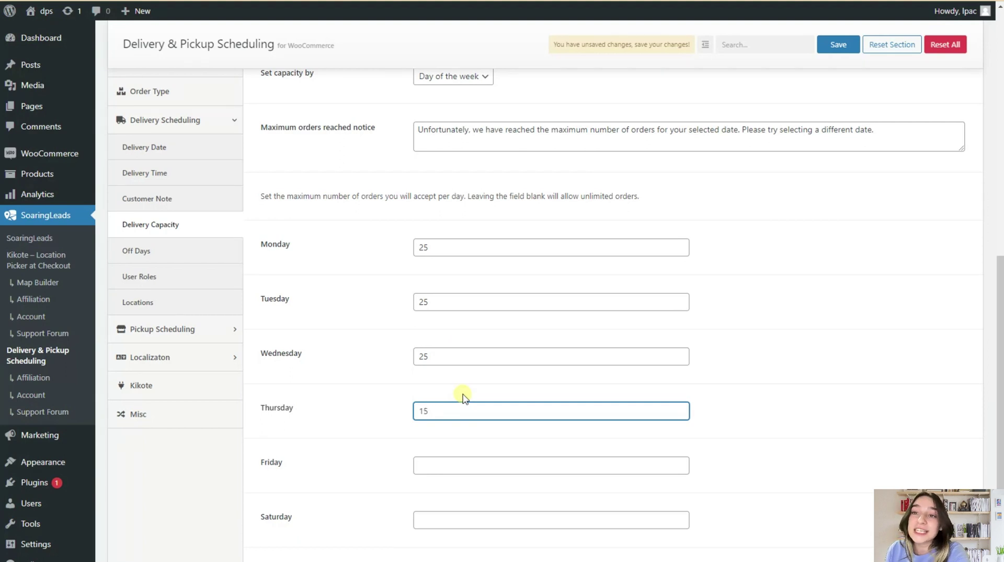
Step: Set the maximum number of delivery orders to 25 for Friday and to 0 for Saturday and Sunday
{"action": "scroll", "coordinate": [439, 389], "scroll_direction": "down", "scroll_amount": 1}
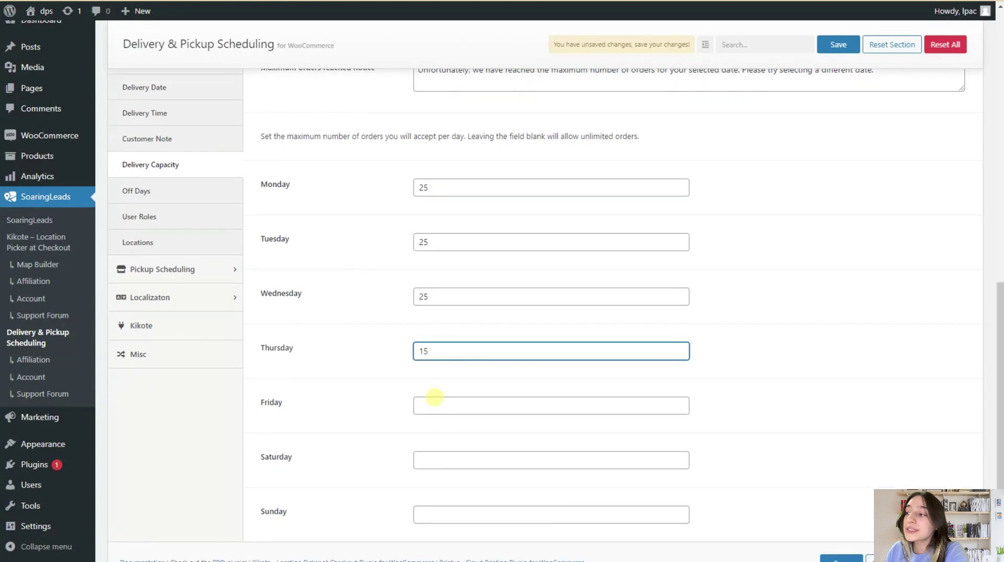
{"action": "scroll", "coordinate": [429, 392], "scroll_direction": "down", "scroll_amount": 1}
{"action": "left_click", "coordinate": [430, 343]}
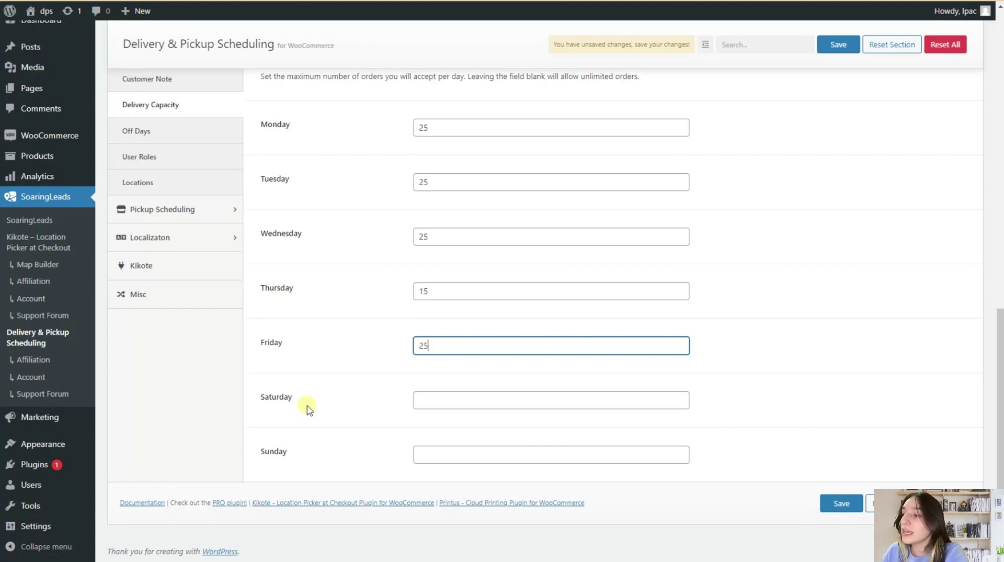
{"action": "left_click", "coordinate": [421, 399]}
{"action": "type", "text": "0"}
{"action": "left_click", "coordinate": [435, 447]}
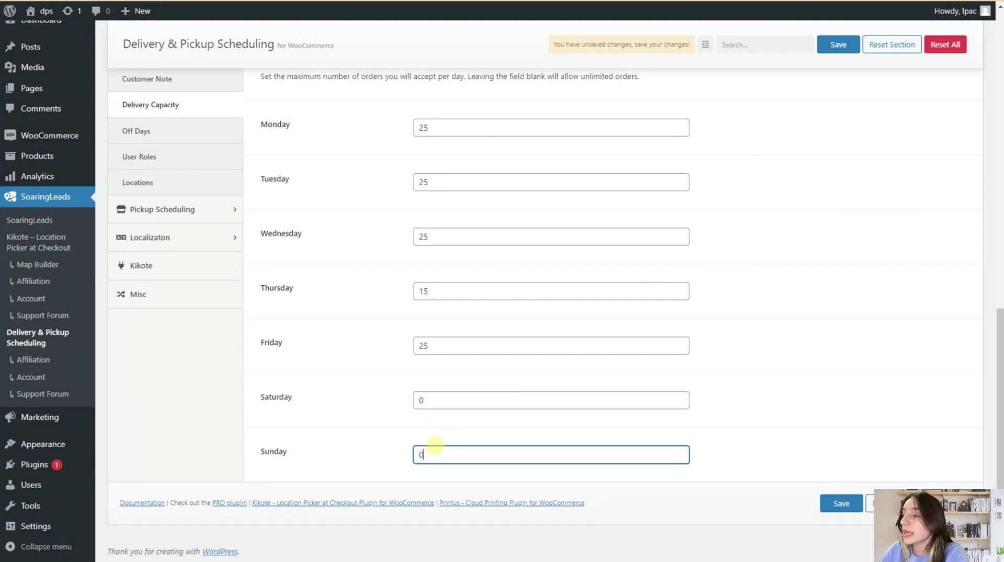
Step: Review the delivery off days settings and the user roles selectable for visibility of the delivery option
{"action": "scroll", "coordinate": [387, 366], "scroll_direction": "up", "scroll_amount": 3}
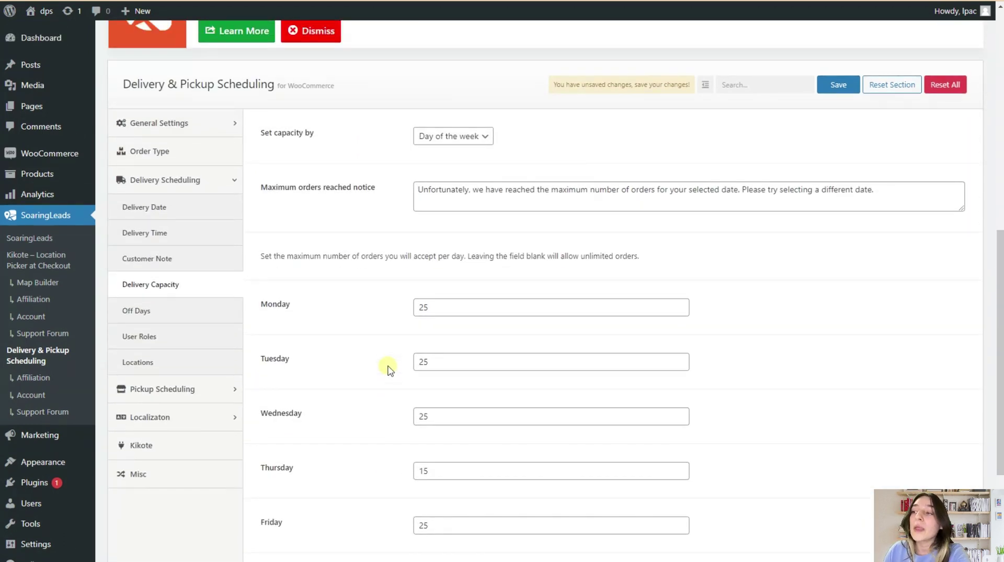
{"action": "left_click", "coordinate": [177, 324]}
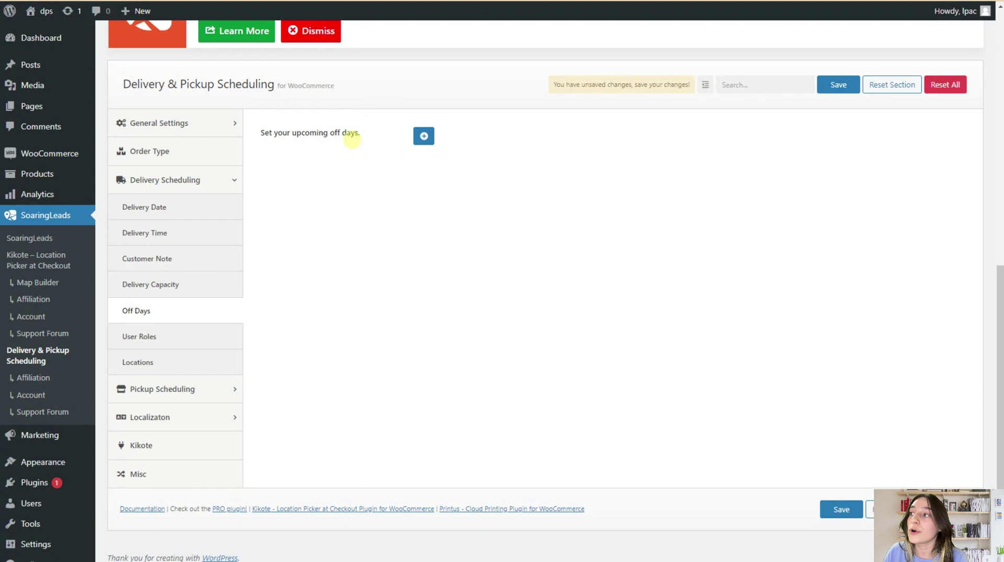
{"action": "left_click", "coordinate": [166, 344]}
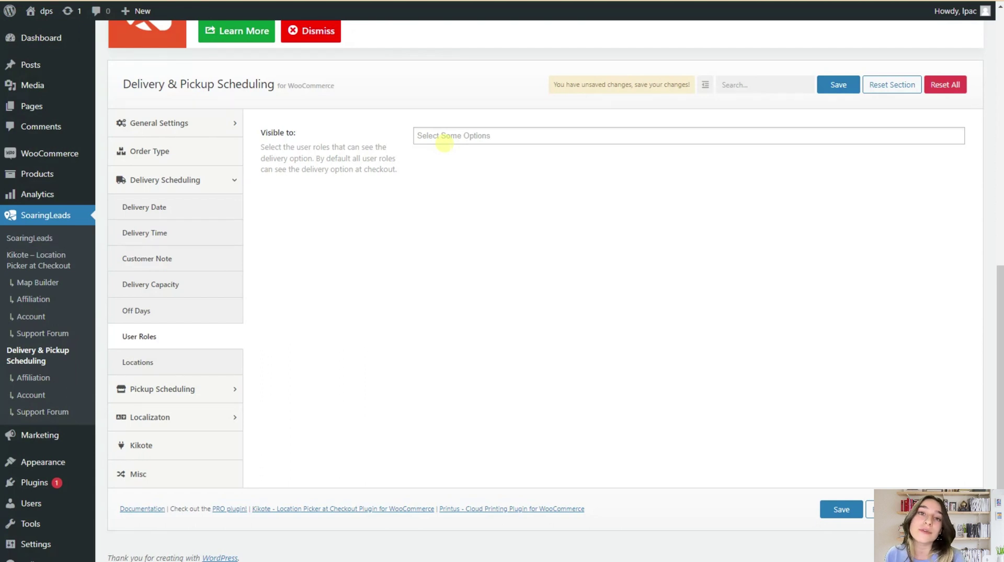
{"action": "left_click", "coordinate": [443, 137]}
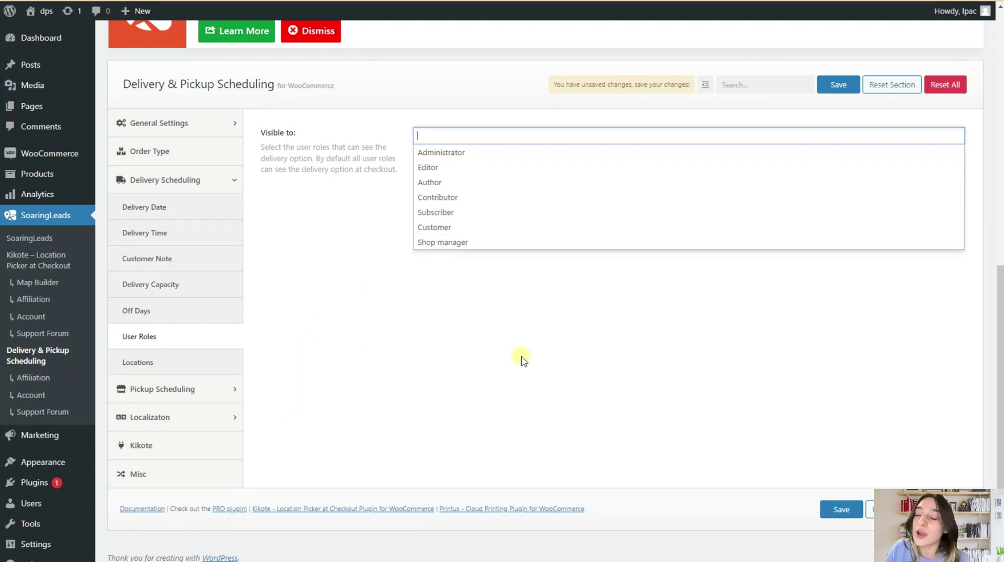
{"action": "left_click", "coordinate": [377, 278]}
{"action": "scroll", "coordinate": [345, 268], "scroll_direction": "down", "scroll_amount": 1}
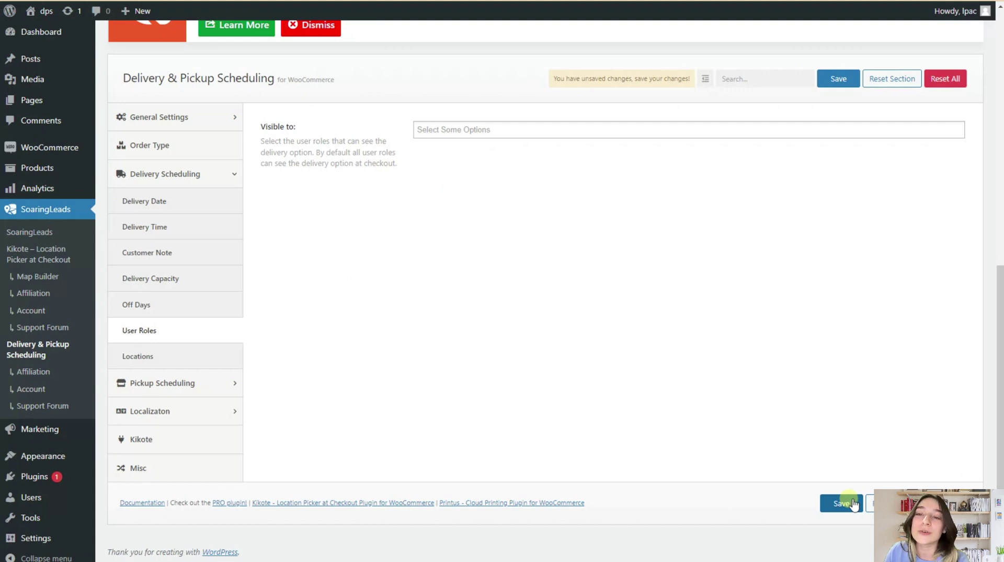